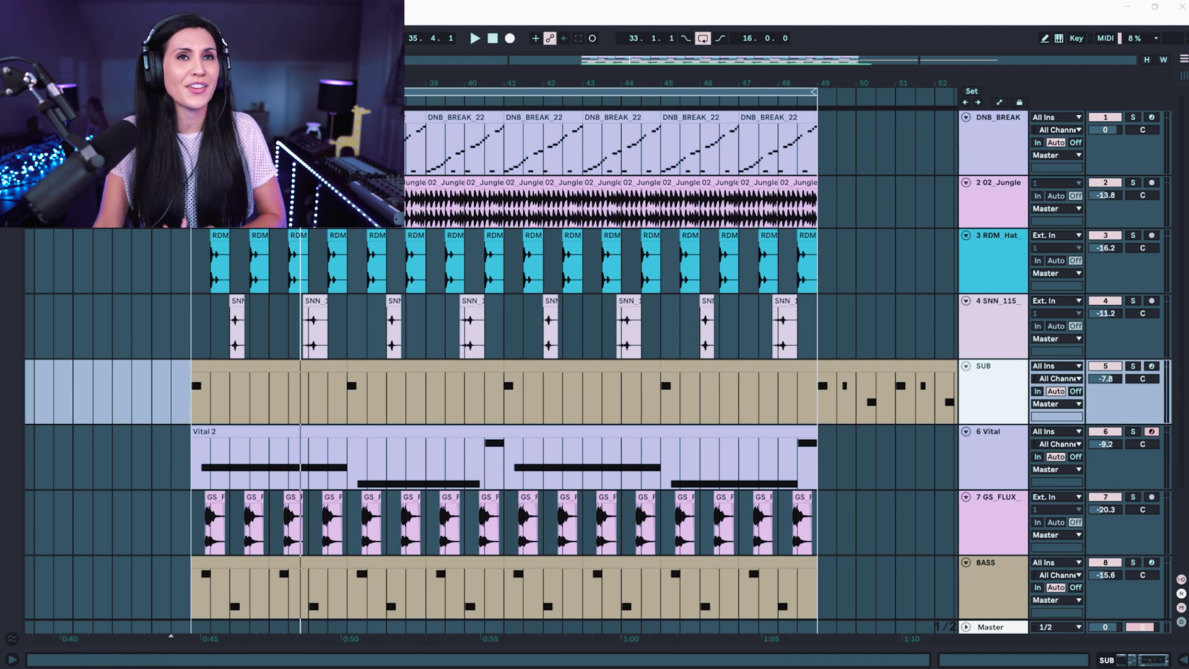
- Stop playback and look through the arrangement's tracks down to Granulator II
key("space")
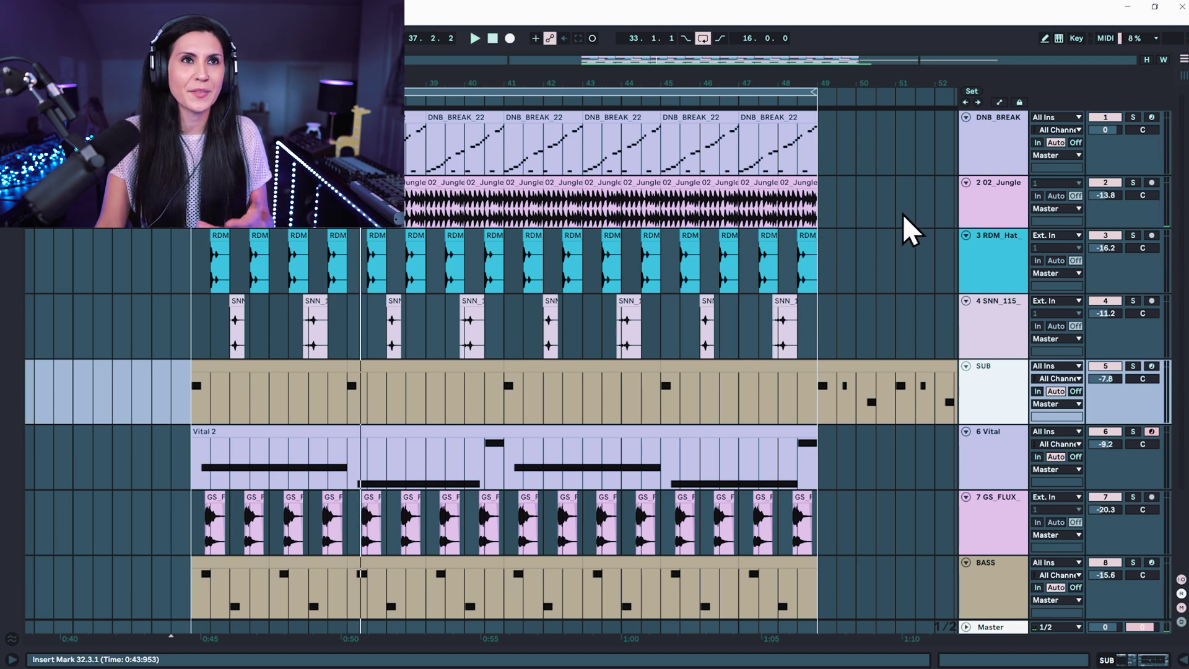
scroll(927, 198, "down", 2)
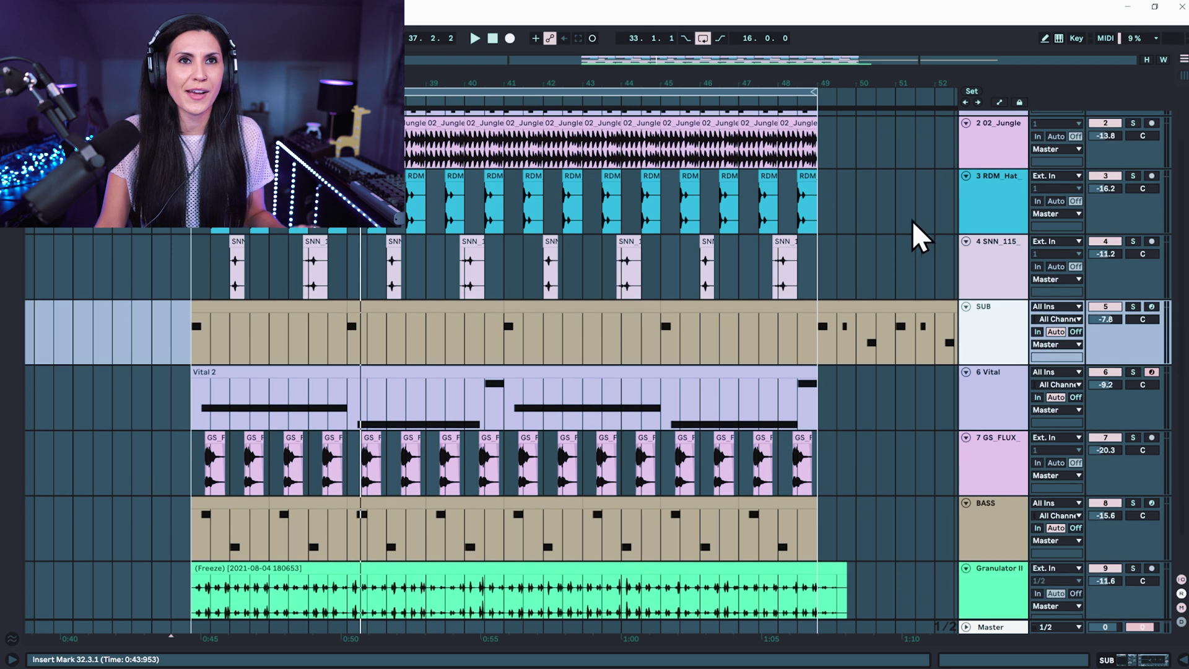
scroll(905, 253, "down", 1)
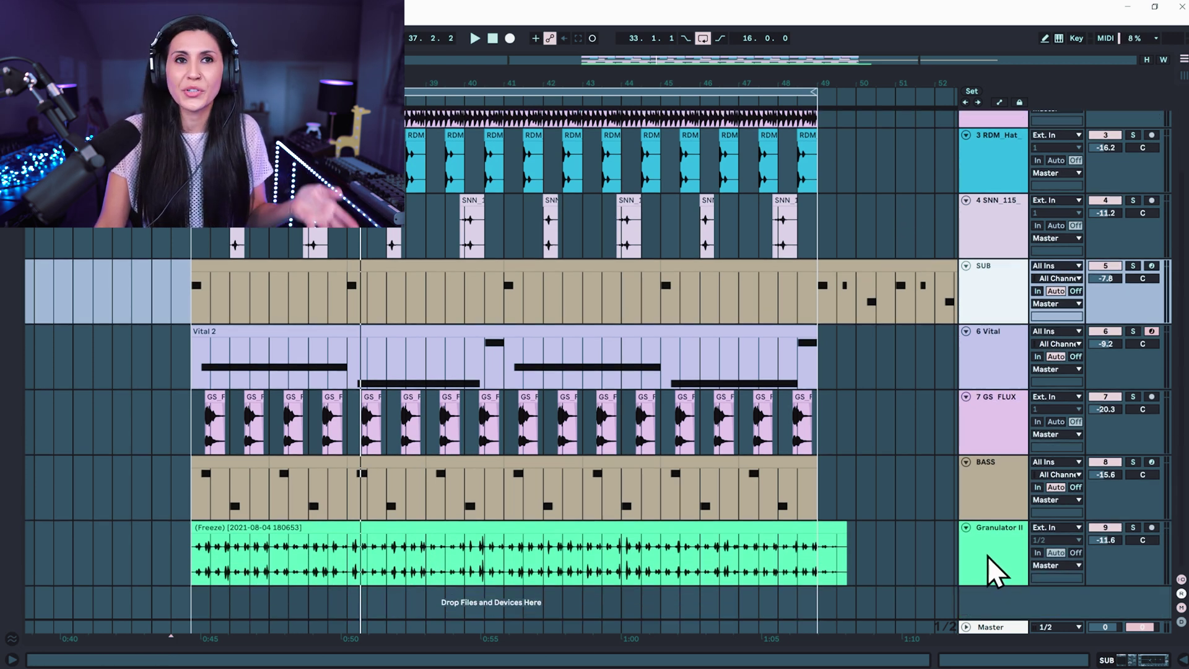
scroll(980, 481, "up", 3)
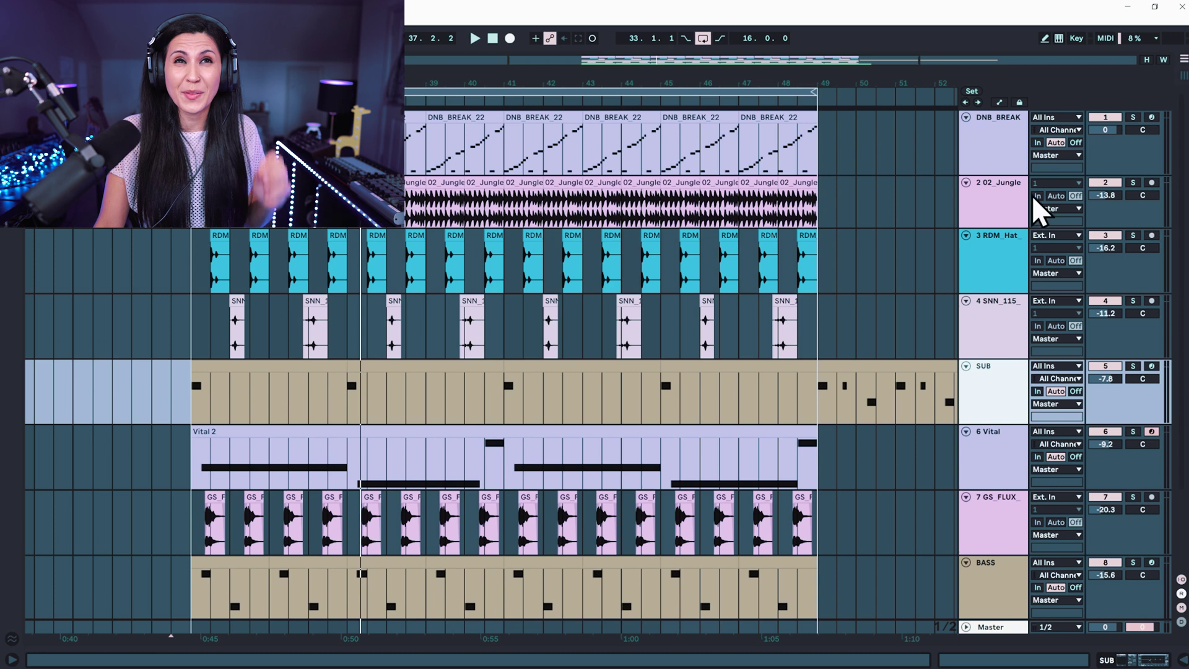
- Audition the drum tracks DNB_BREAK, 02_Jungle, RDM_Hat and SNN_115 by soloing them one after another during playback
left_click(1006, 160)
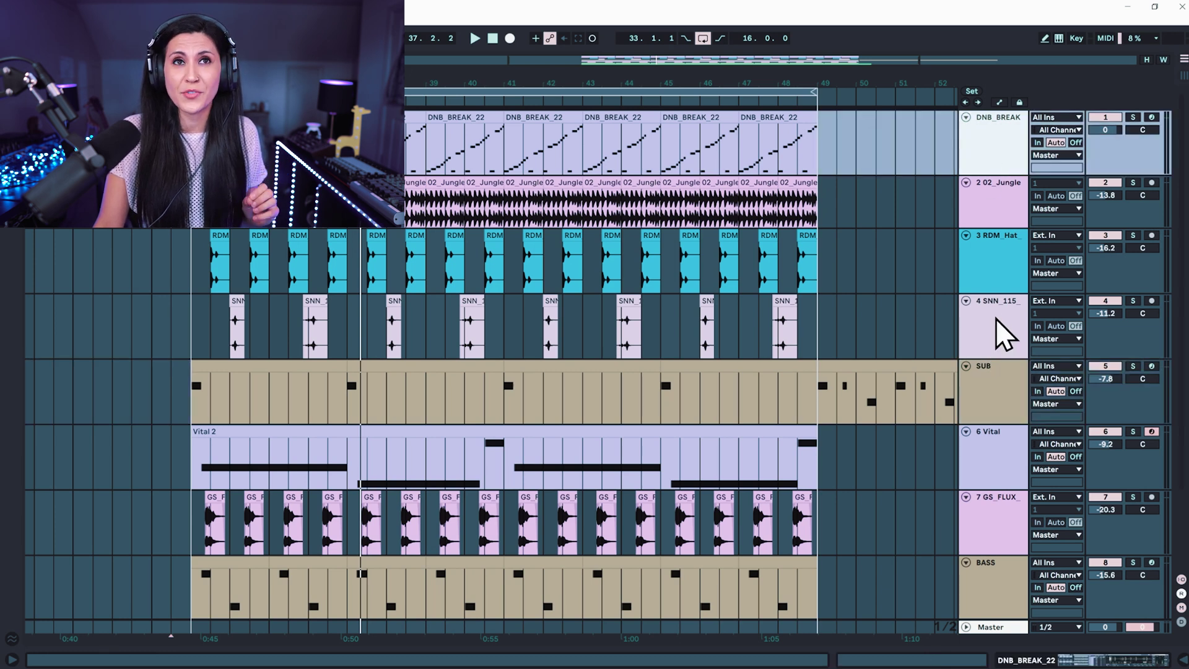
left_click(1133, 117)
key("space")
left_click(1132, 182)
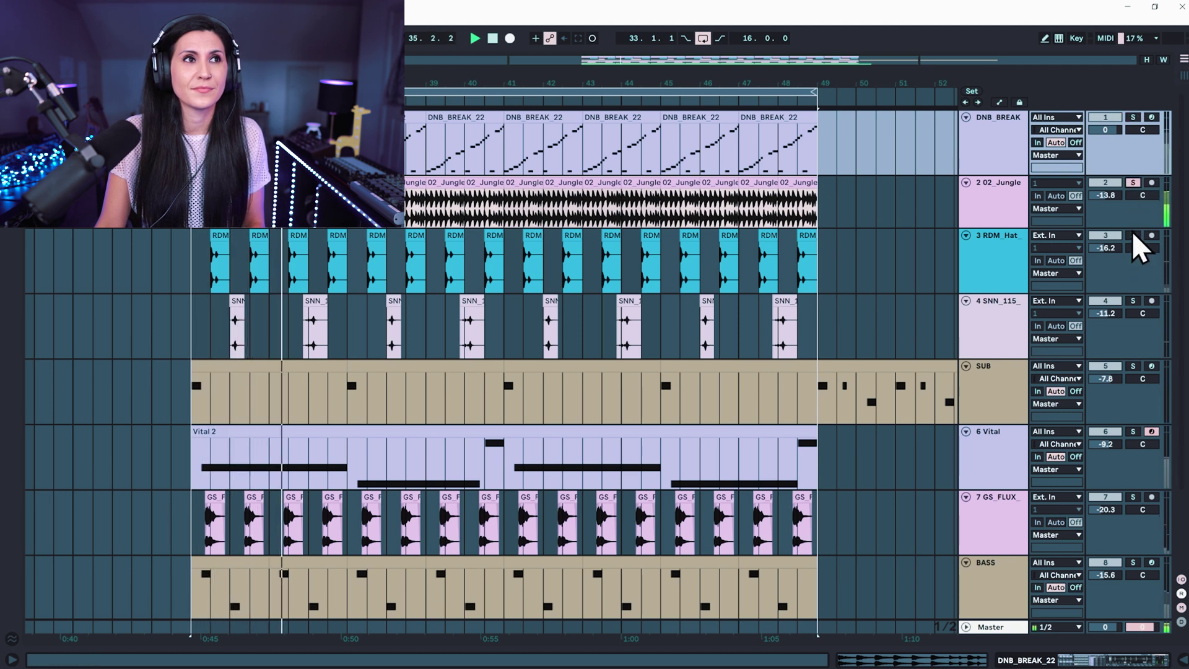
left_click(1132, 235)
left_click(1133, 299)
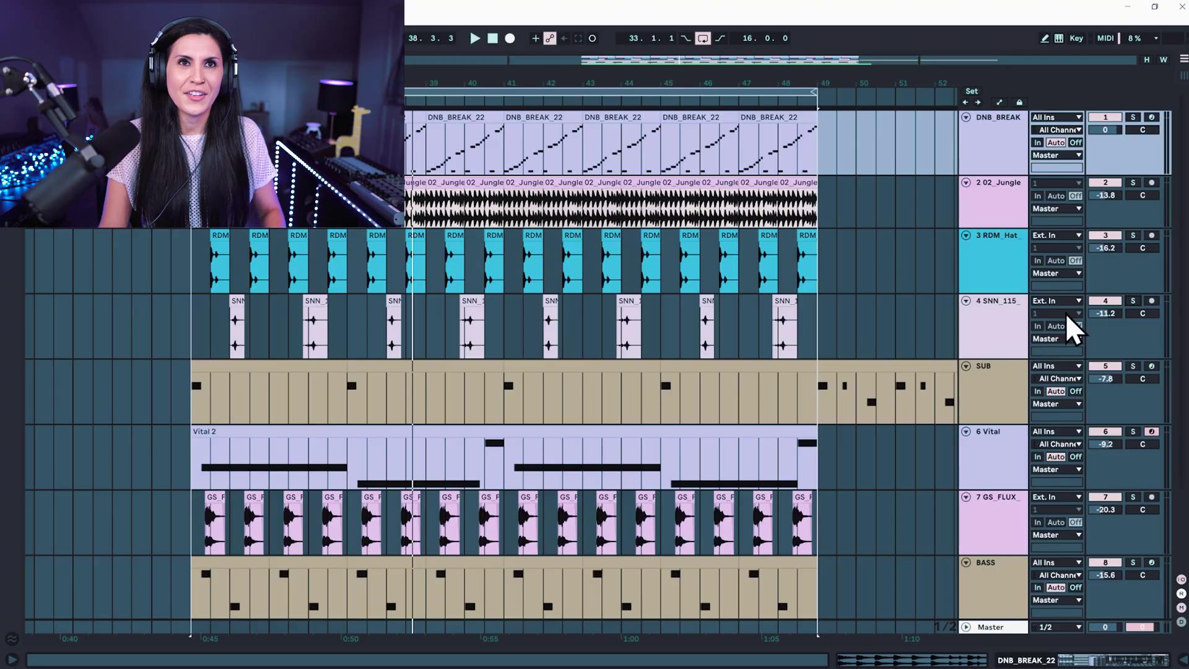
- Group the four drum tracks from DNB_BREAK through SNN_115 into one group track
left_click(990, 320)
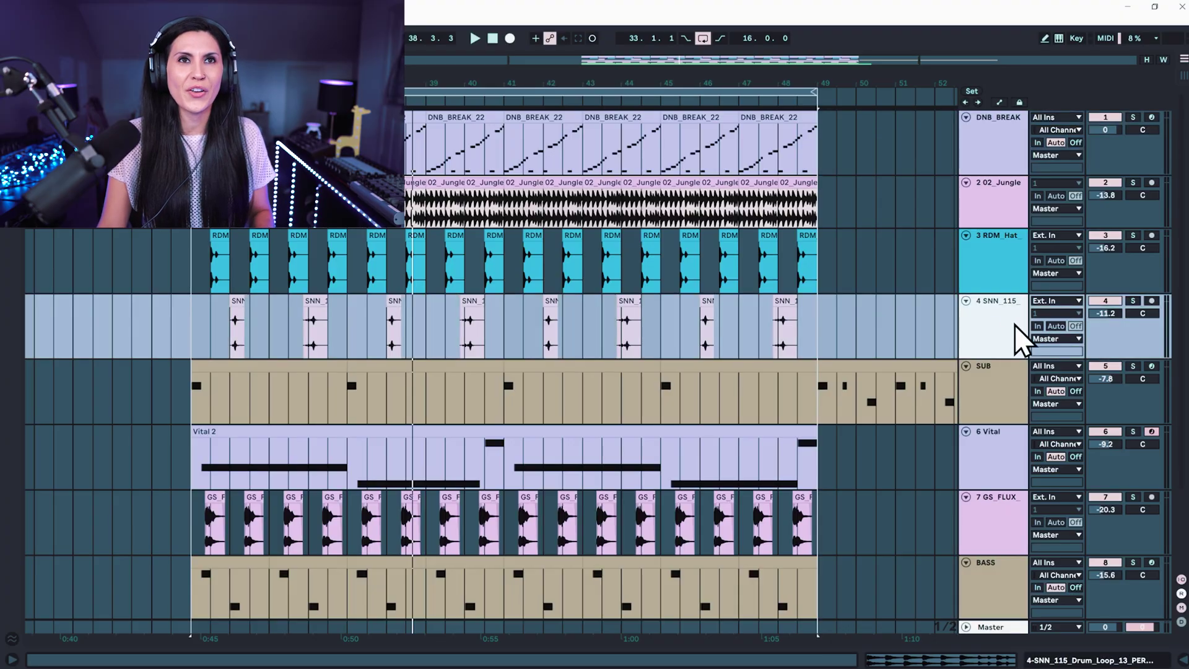
left_click(997, 149)
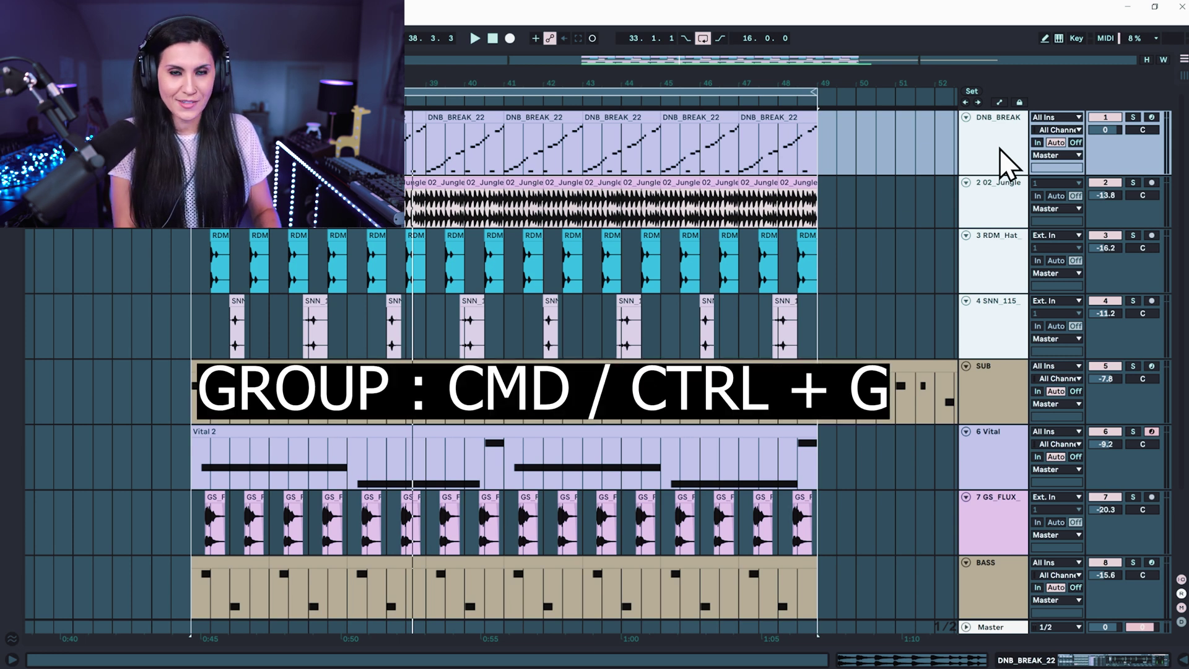
key("ctrl+g")
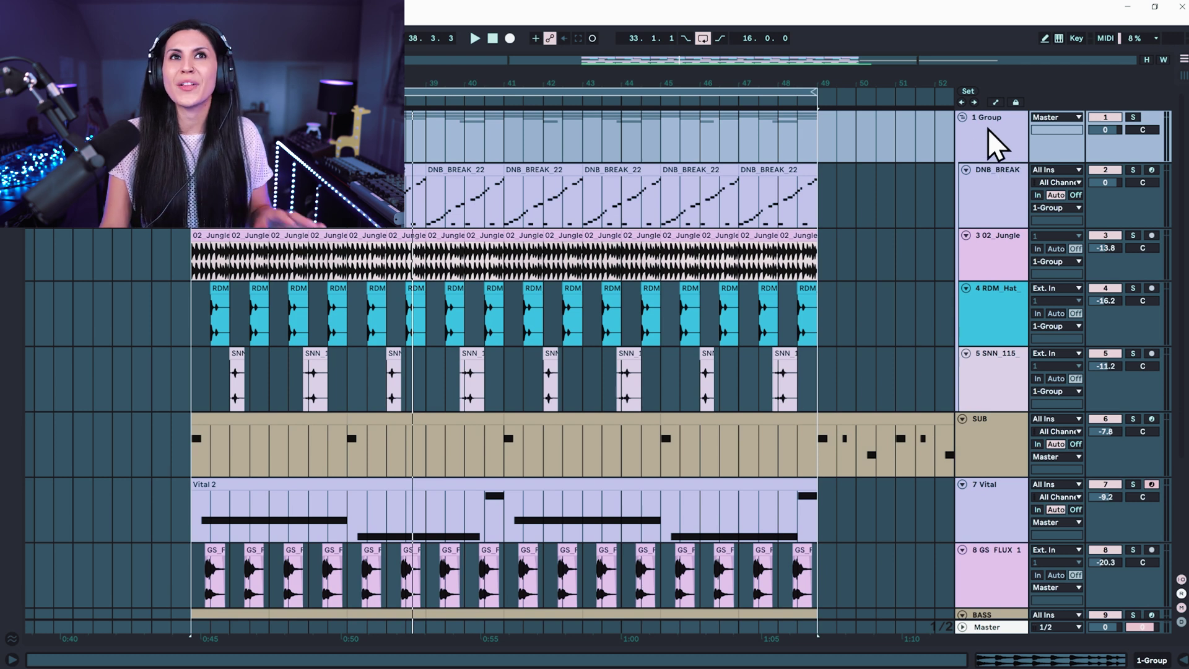
- Fold and unfold the drum group to hide and show its member tracks
left_click(963, 118)
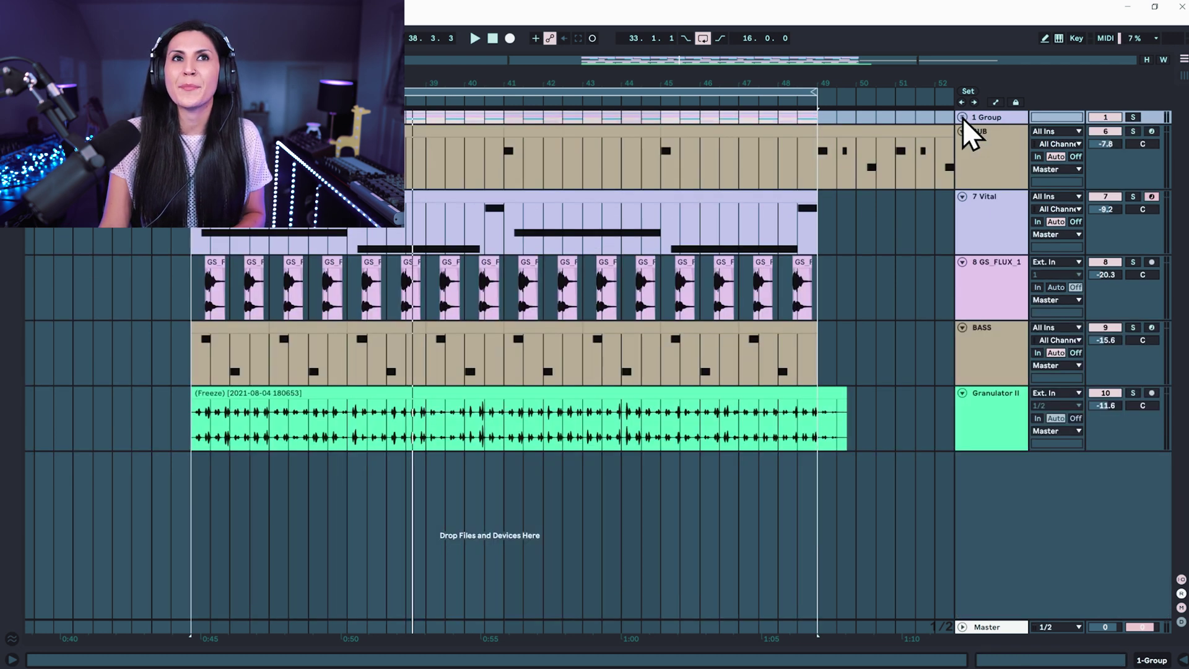
left_click(962, 118)
left_click(962, 118)
left_click(962, 118)
left_click(962, 117)
left_click(962, 118)
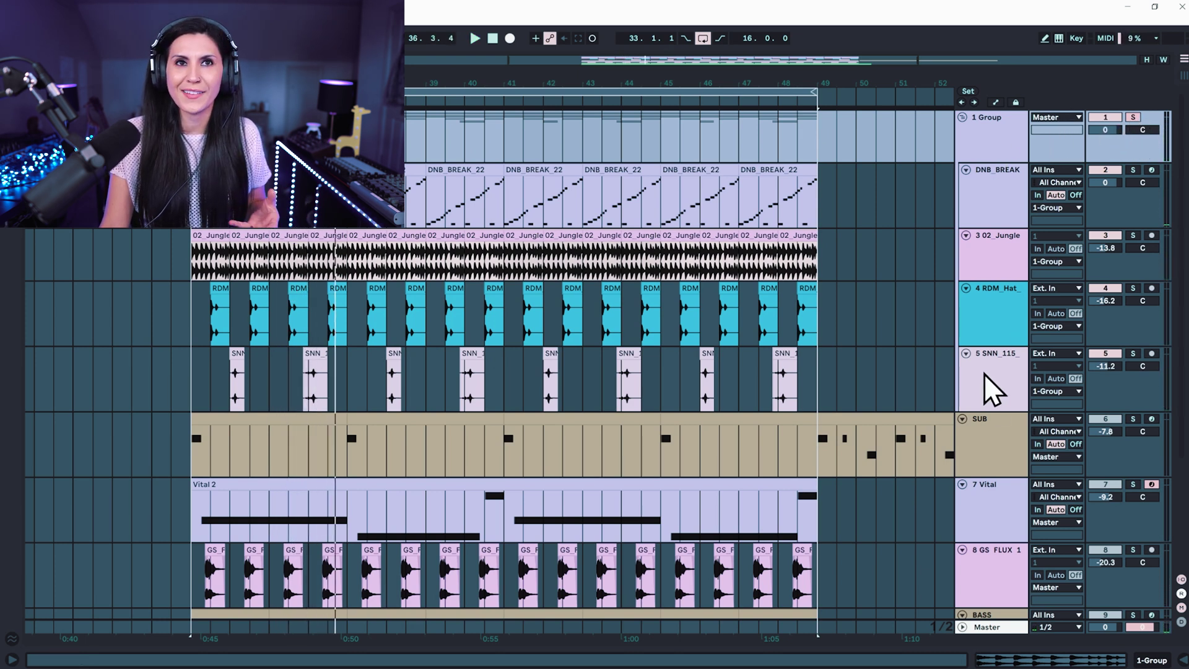
- Color the drum group pale pink-lavender and assign that color to its grouped tracks and clips
right_click(978, 138)
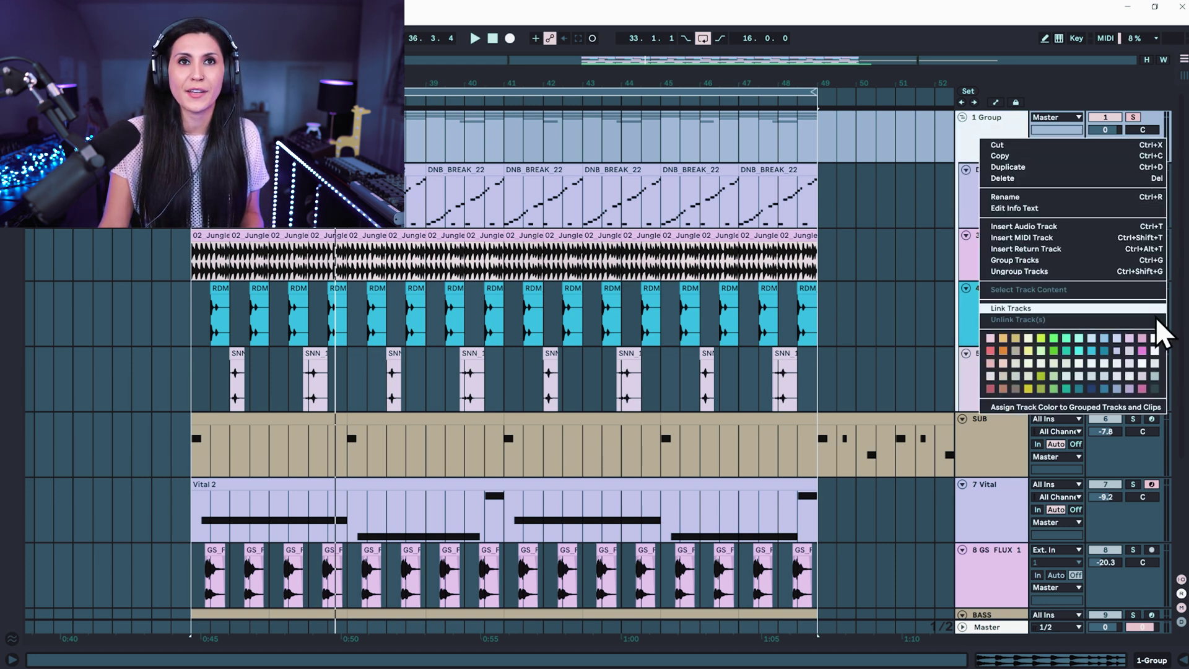
left_click(1128, 351)
right_click(998, 140)
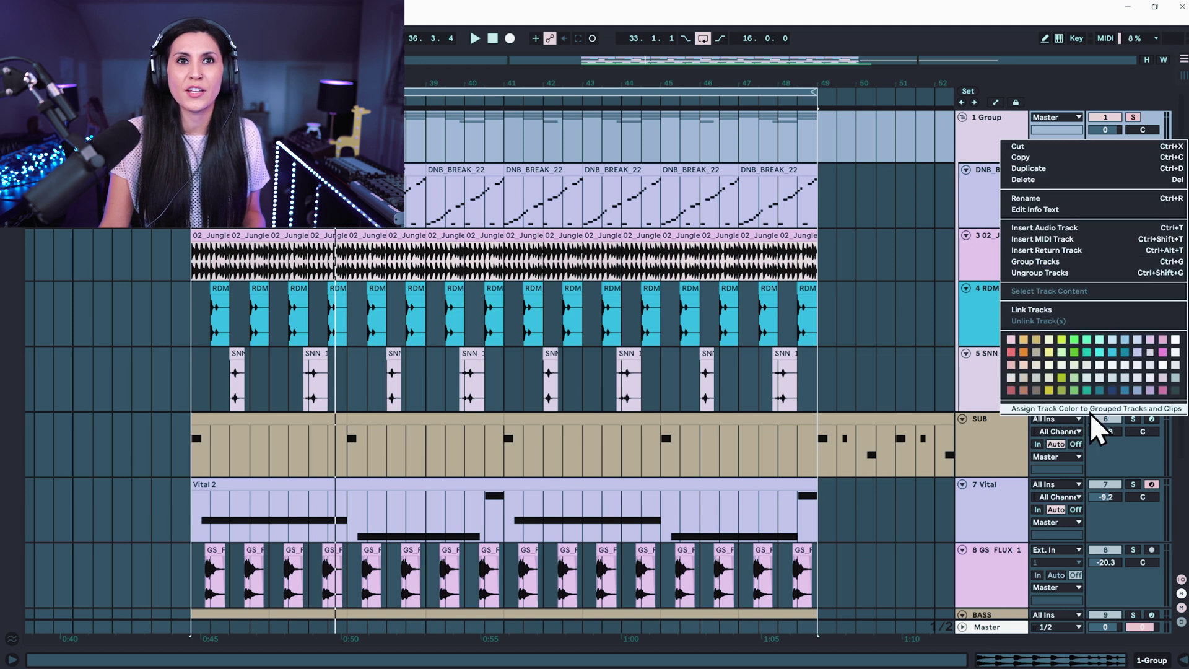
left_click(1127, 410)
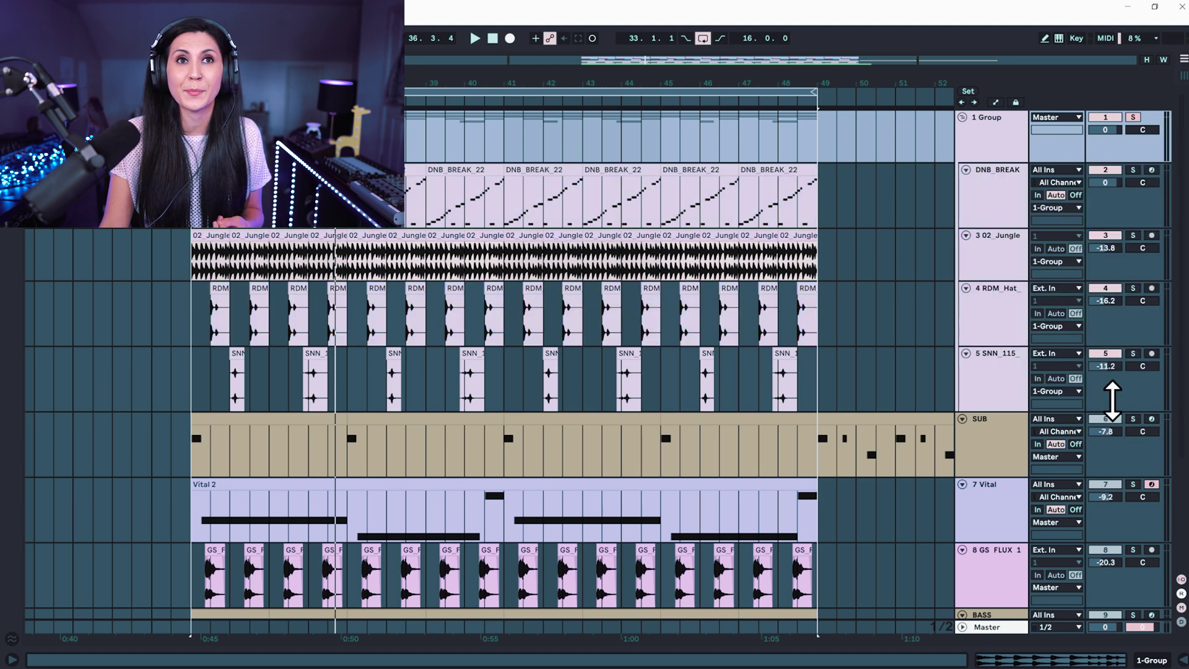
- Rename the drum group DRUMS
left_click(1017, 143)
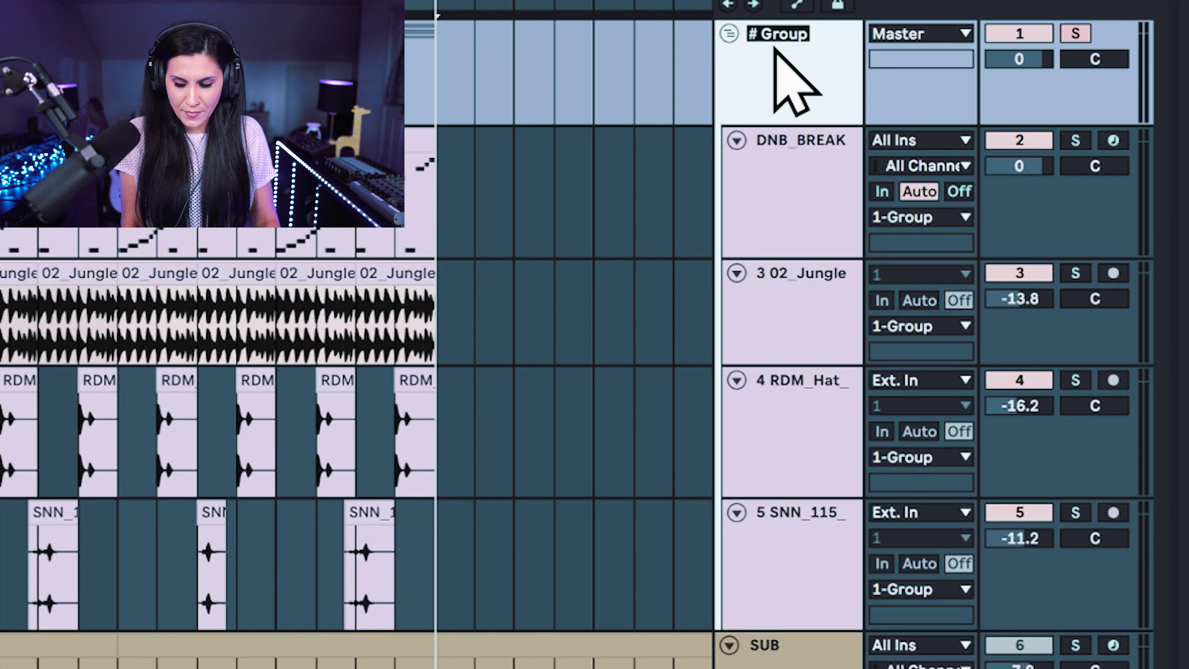
type("MS")
key("Return")
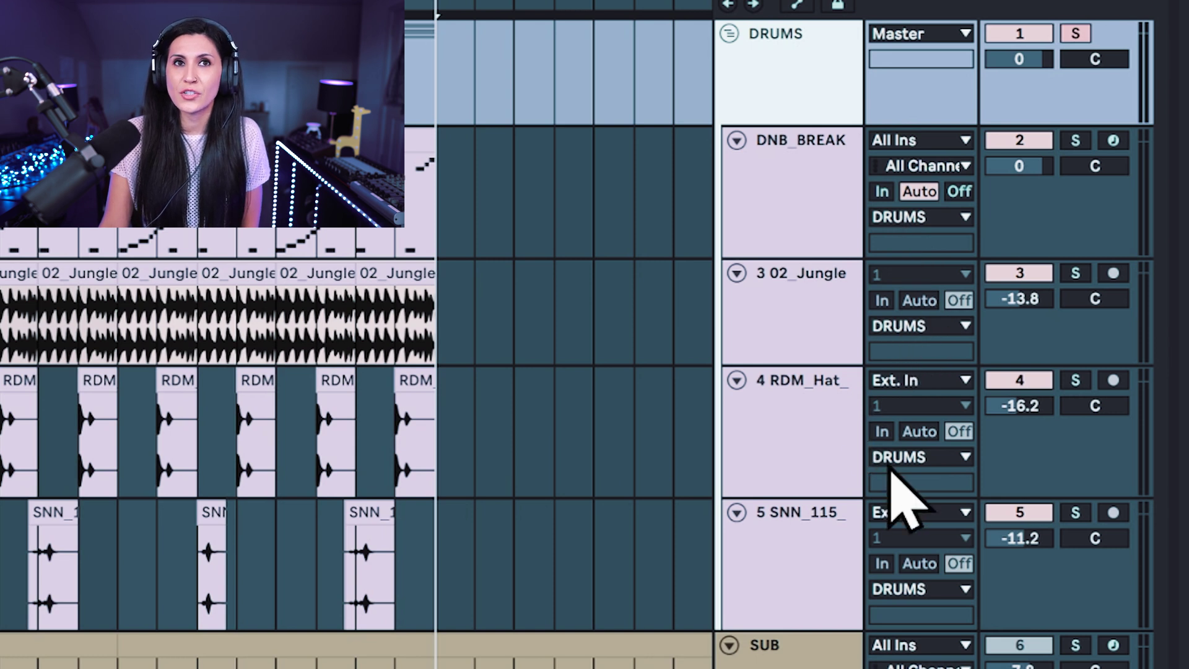
left_click(790, 235)
left_click(803, 323)
left_click(802, 399)
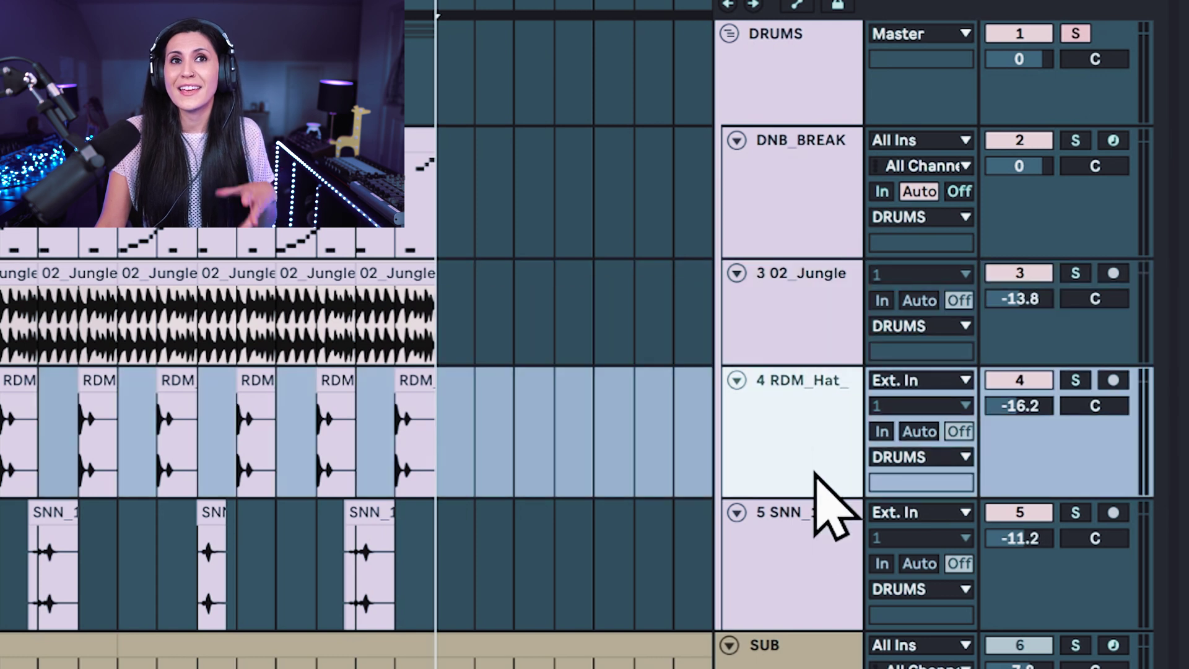
left_click(838, 544)
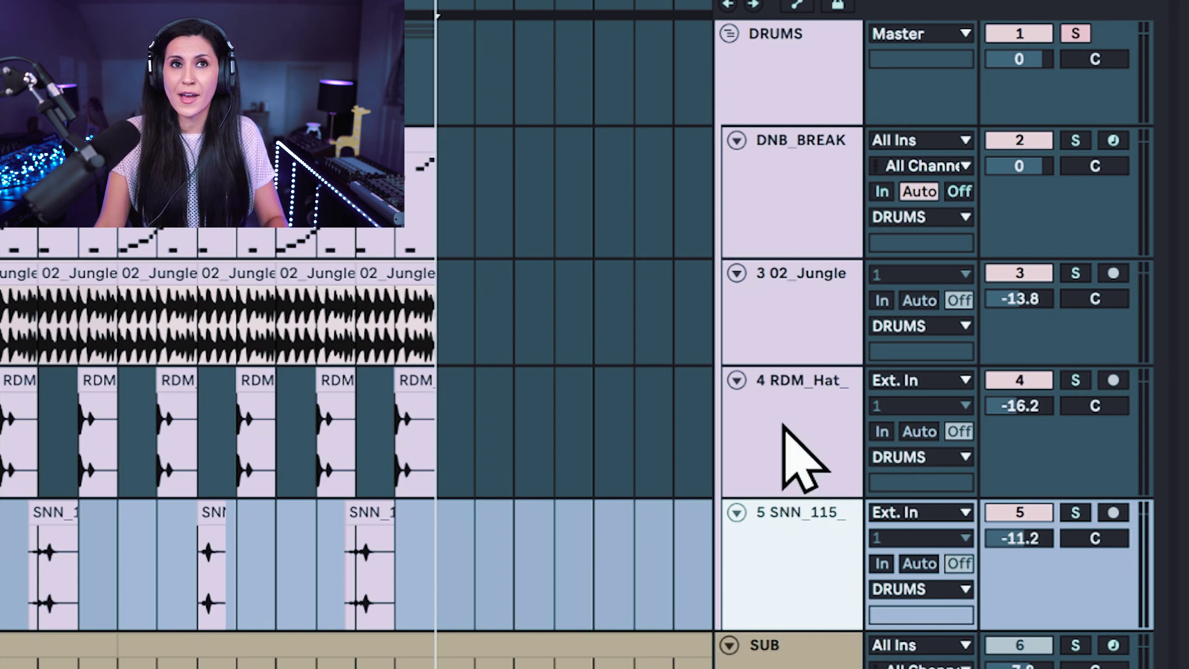
left_click(803, 458)
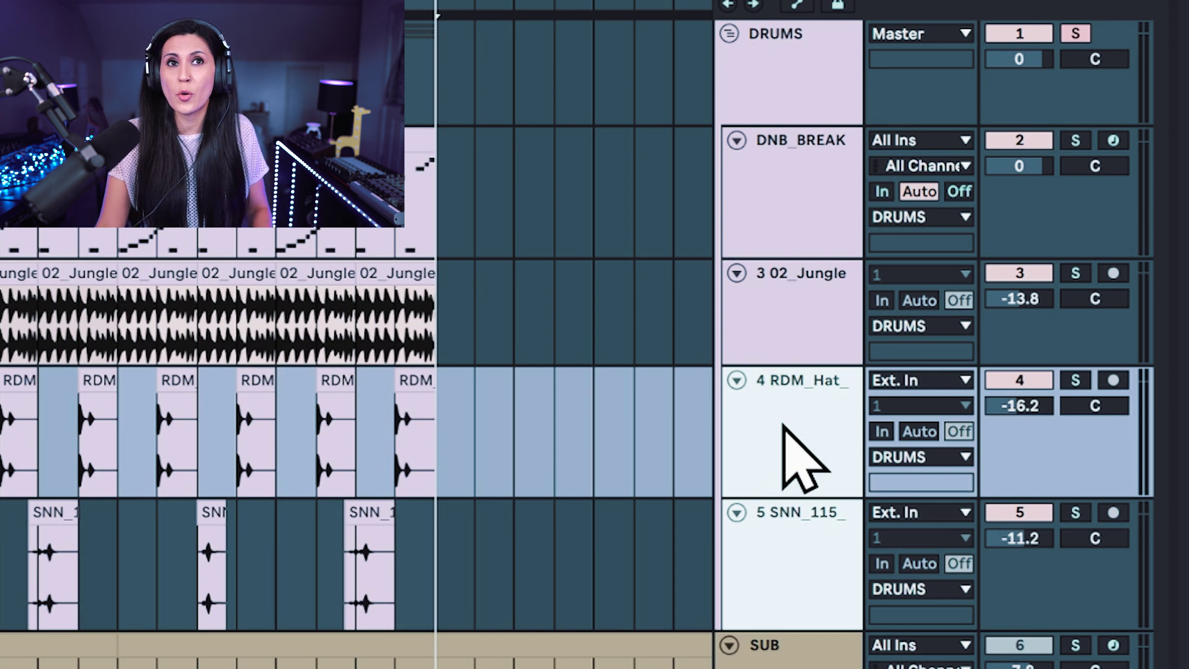
left_click(806, 581)
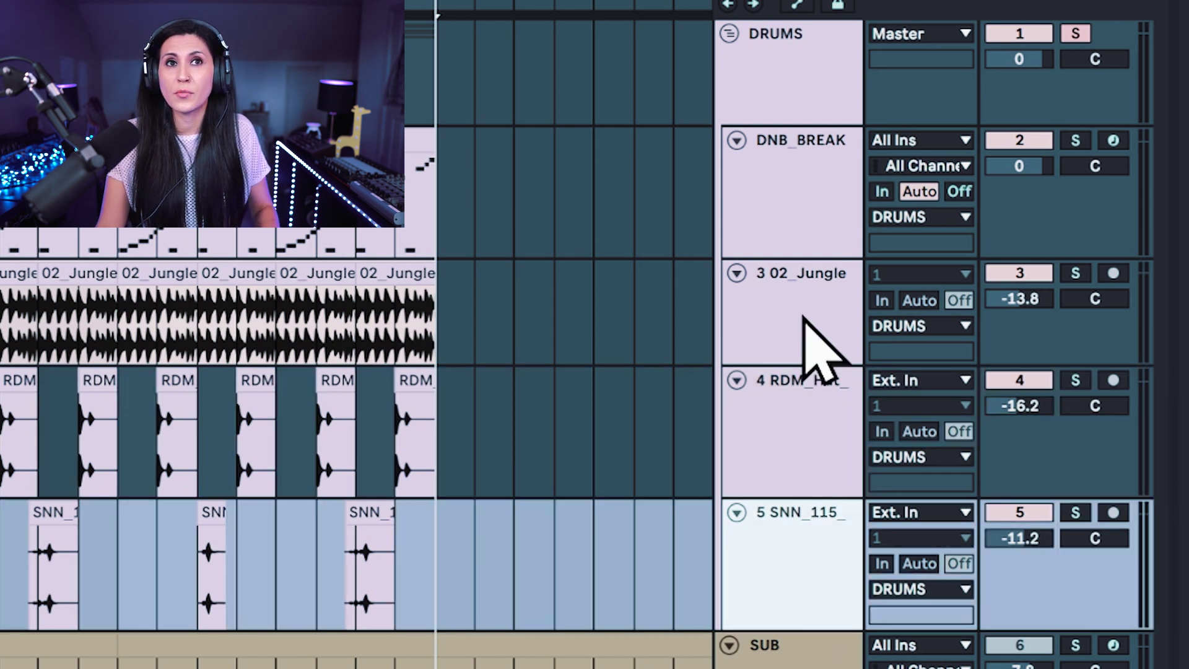
- Group only the 02_Jungle and SNN_115 tracks into a nested group inside DRUMS
left_click(805, 337)
left_click(824, 566, "ctrl")
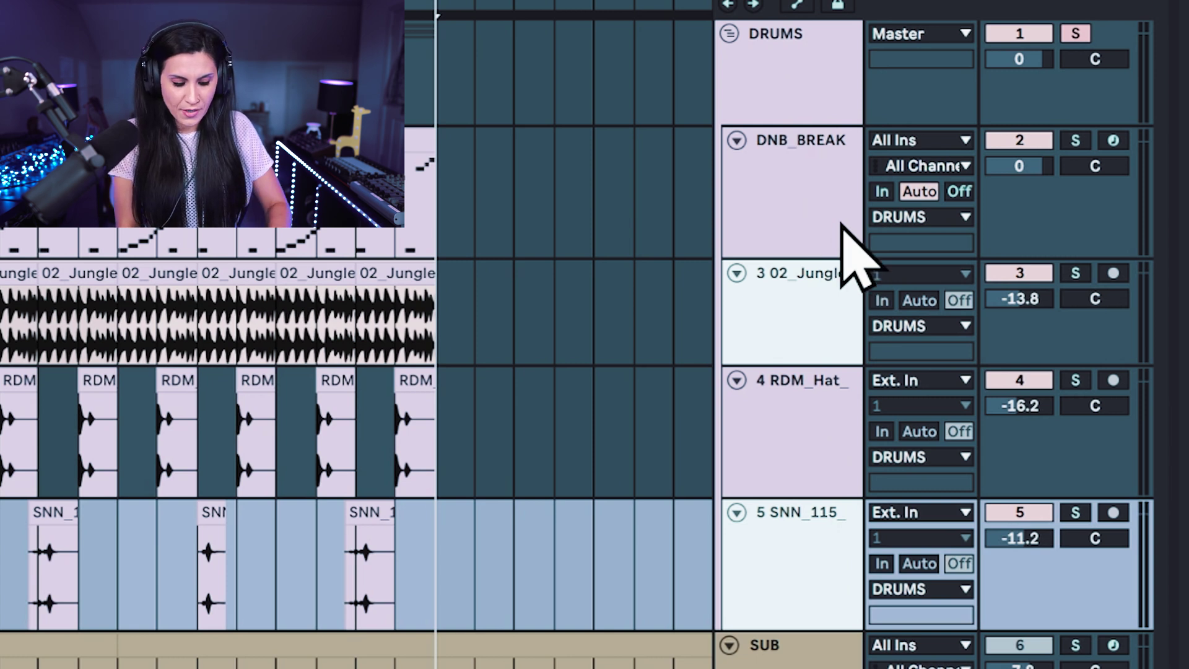
key("ctrl+g")
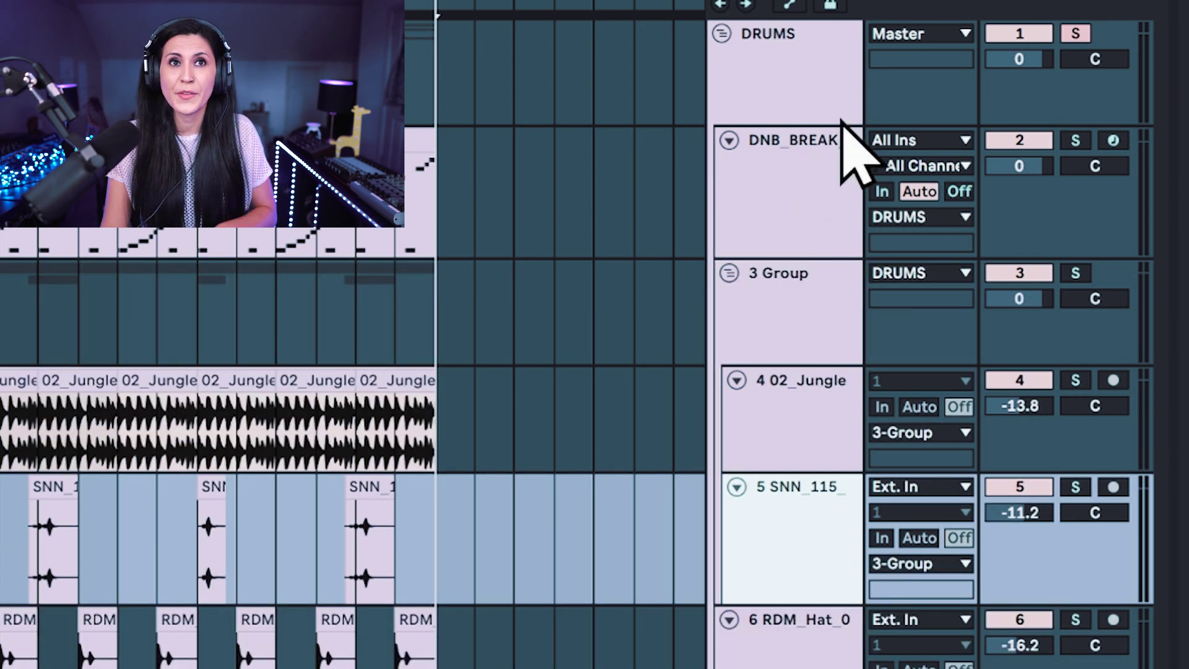
- Fold and unfold the nested group and the DRUMS group that contains it
left_click(782, 447)
left_click(777, 309)
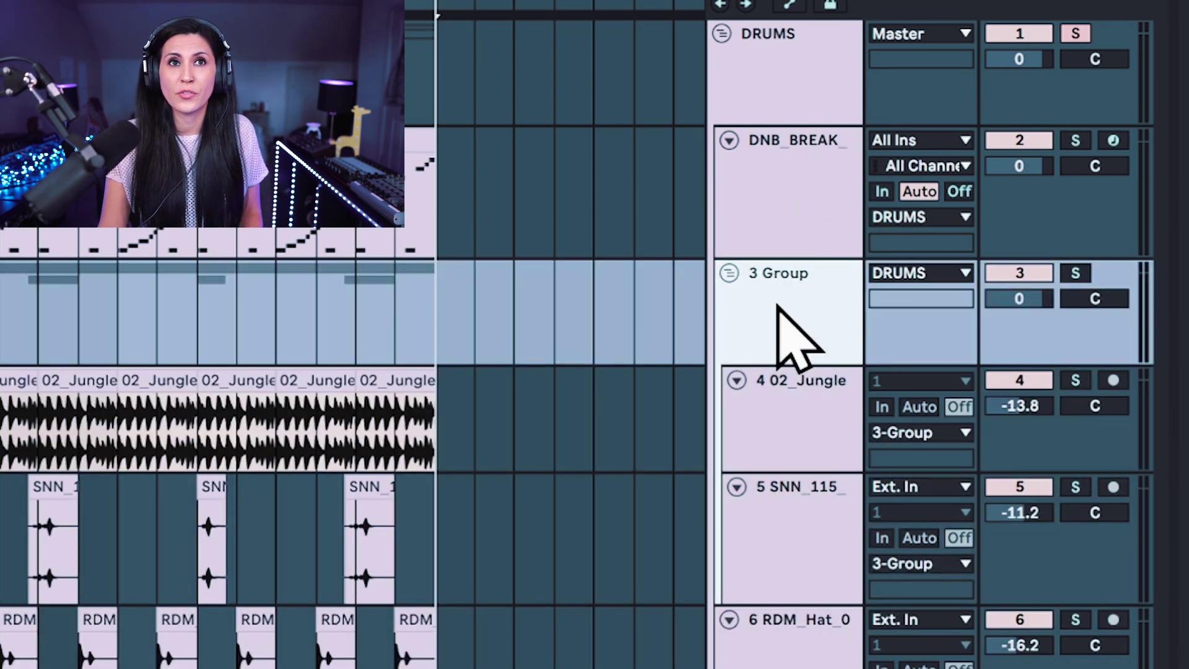
left_click(730, 273)
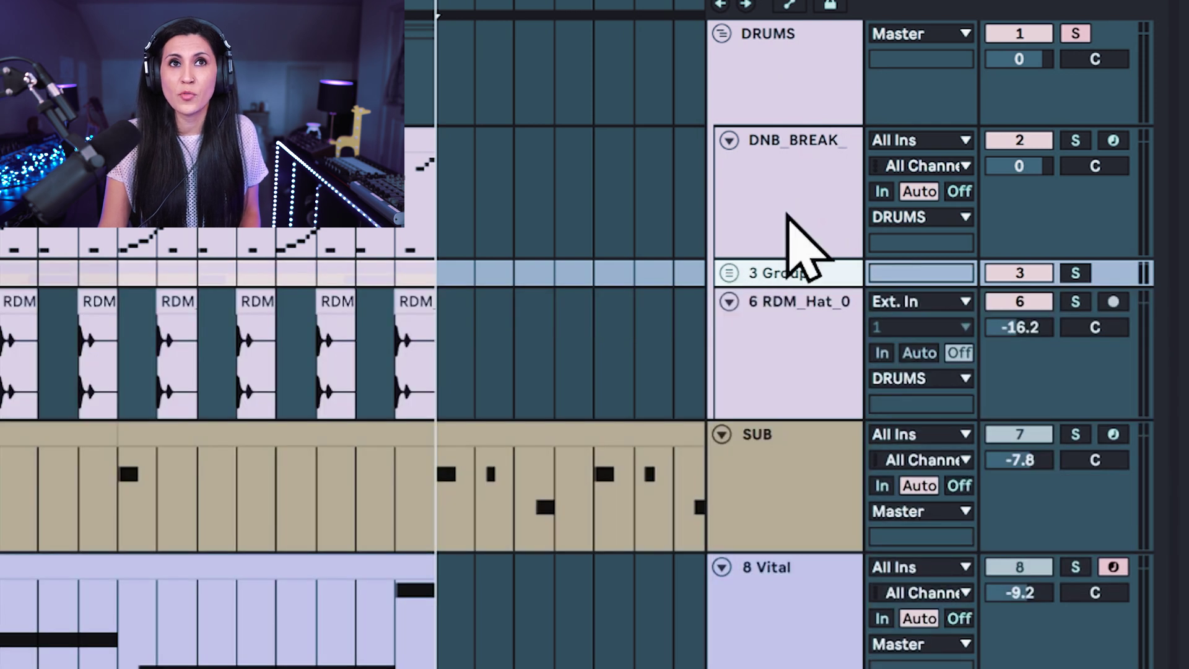
left_click(721, 33)
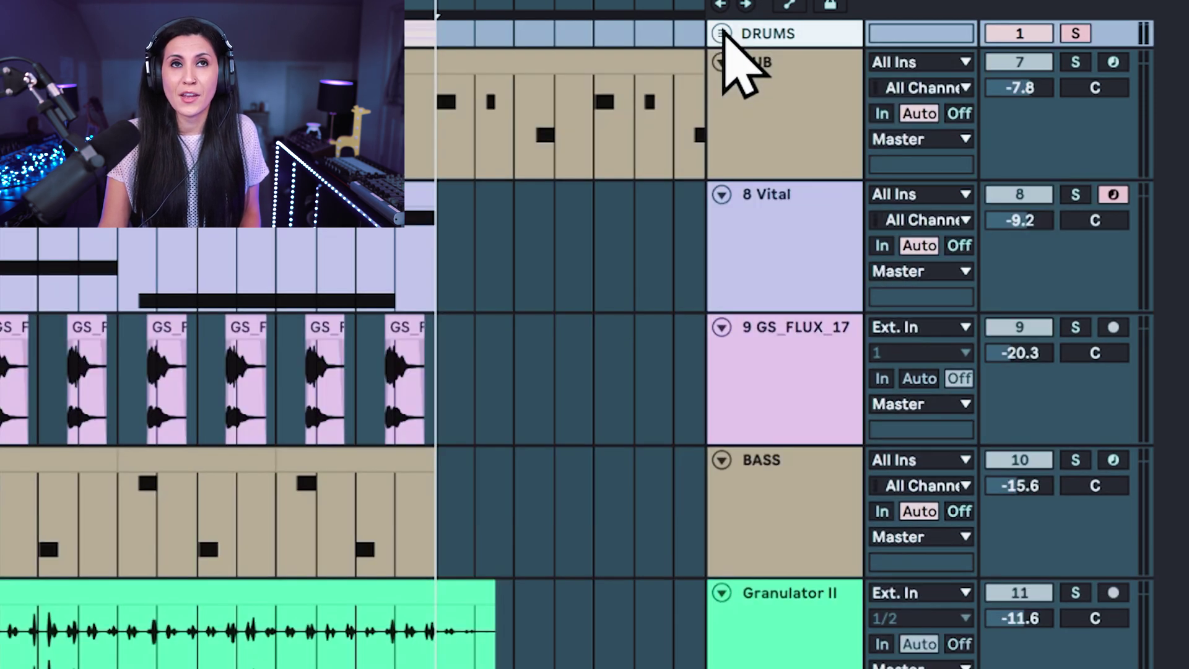
left_click(721, 34)
left_click(729, 273)
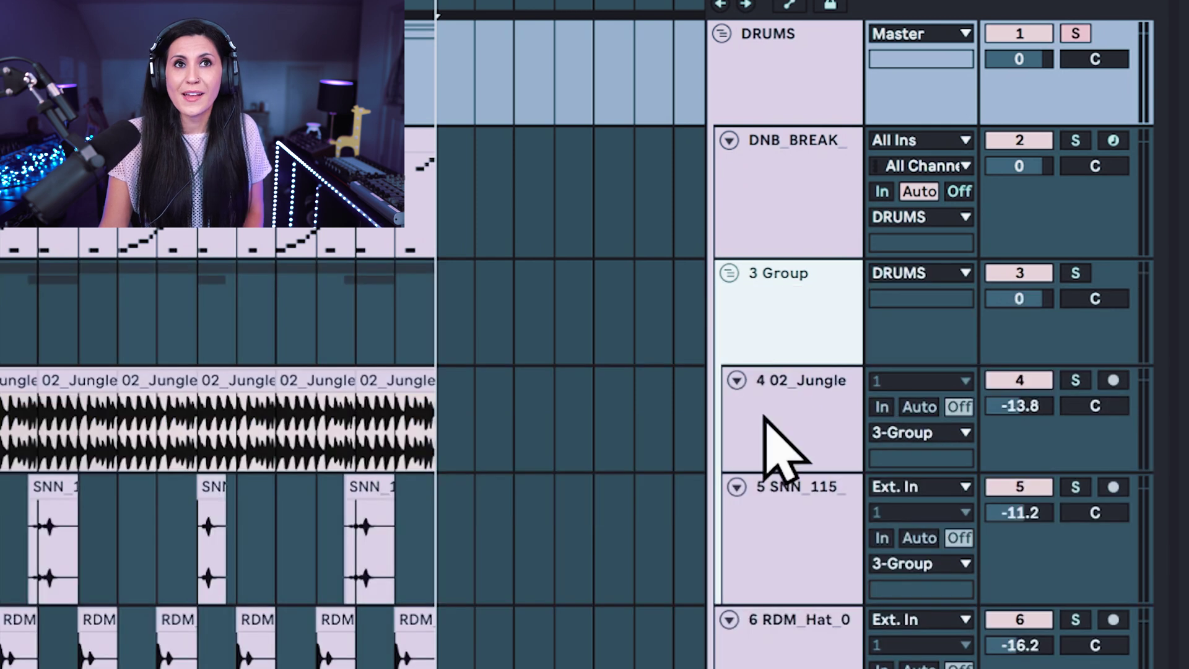
left_click(770, 390)
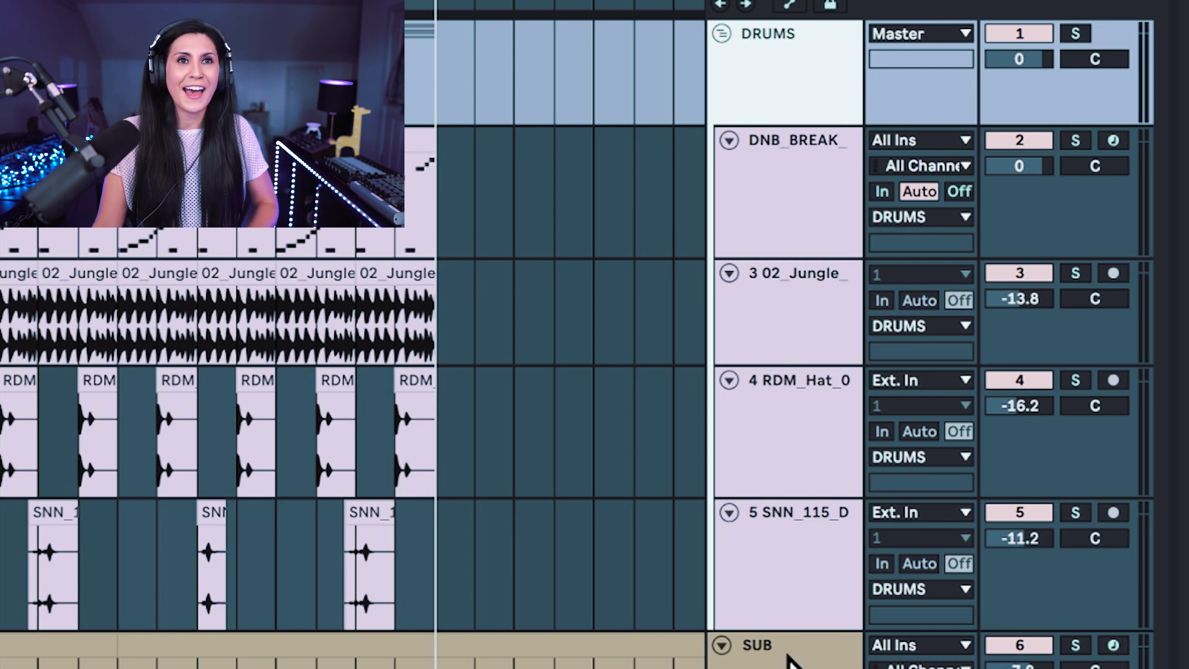
- Insert a new audio track below SNN_115, outside the DRUMS group
left_click(798, 571)
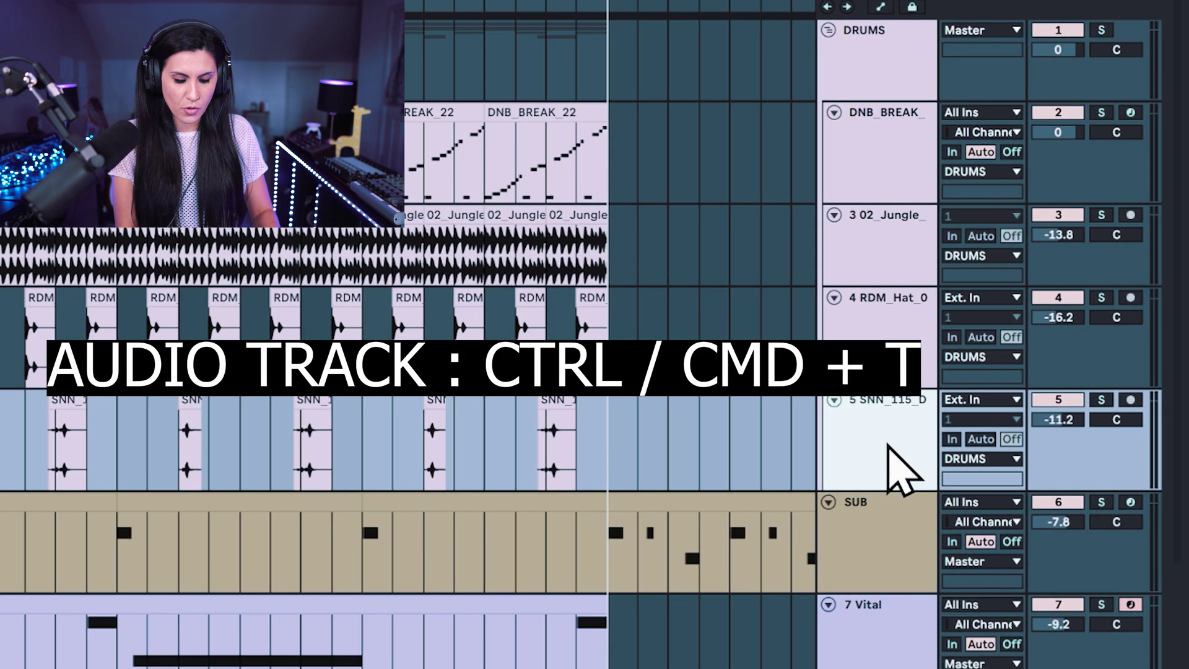
key("ctrl+t")
left_click_drag(902, 579, 828, 626)
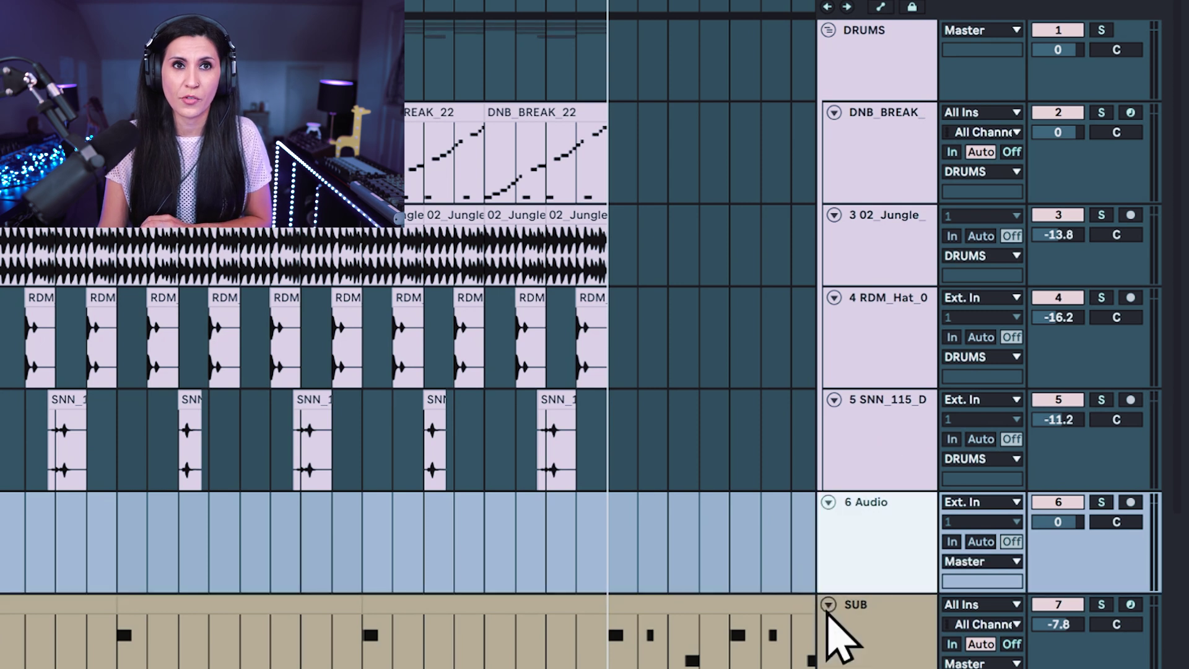
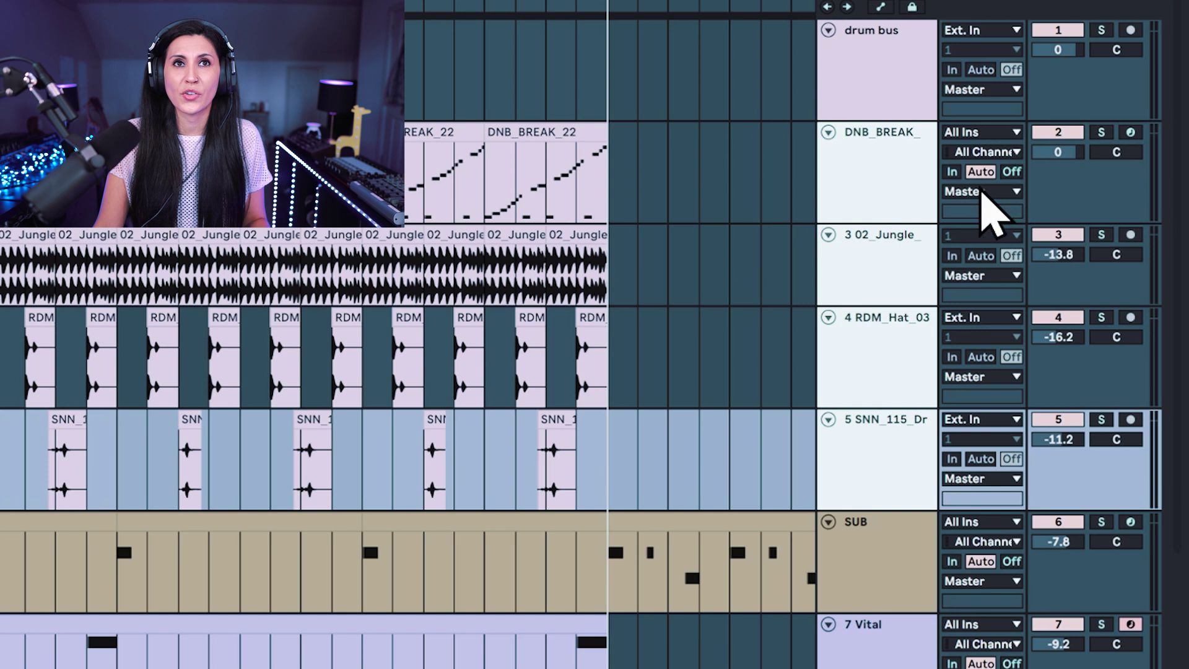
- Route the four drum tracks' output to the drum bus track and audition that track soloed with its monitoring set to In
left_click(956, 268)
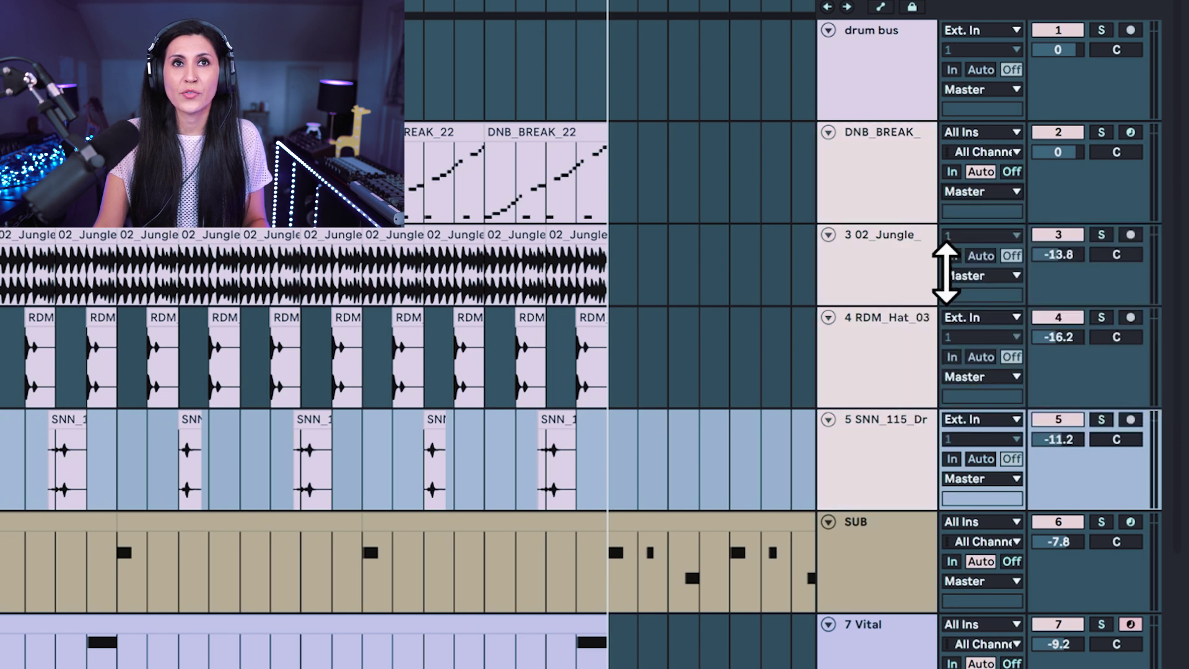
left_click(1102, 30)
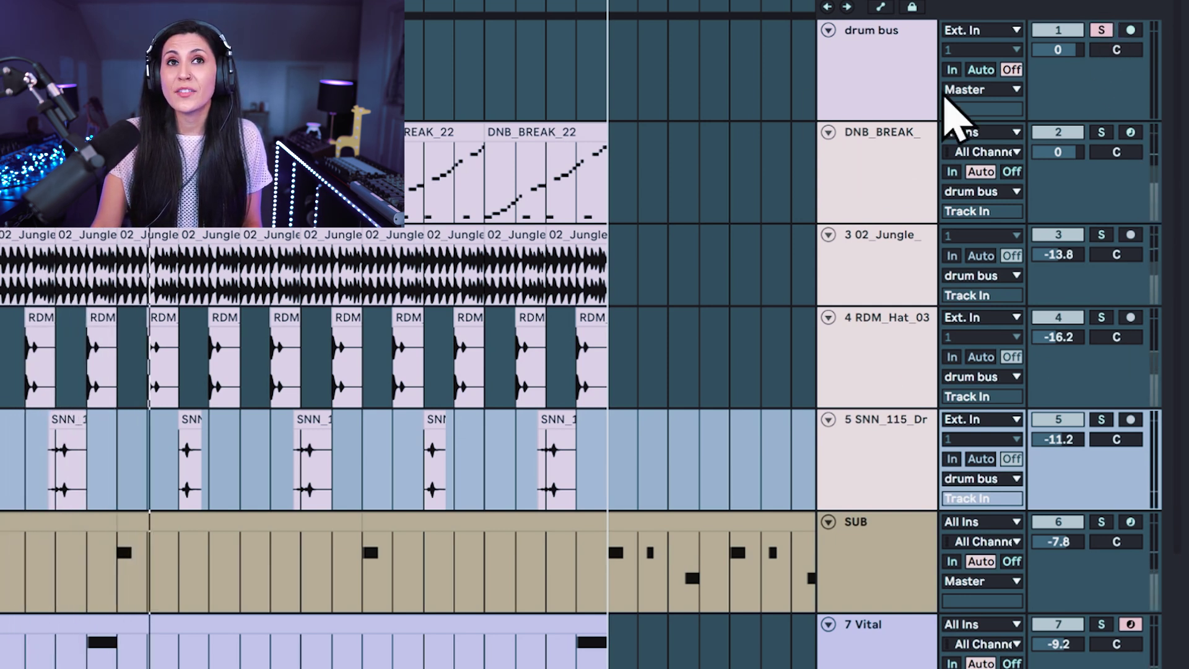
left_click(952, 69)
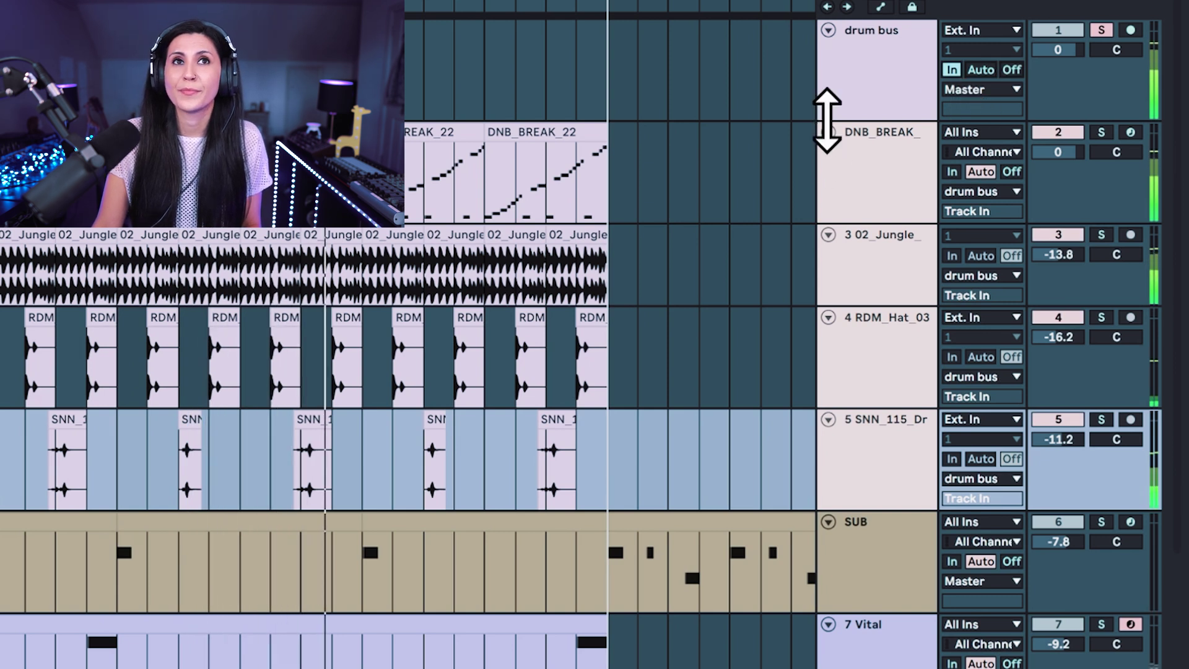
key("space")
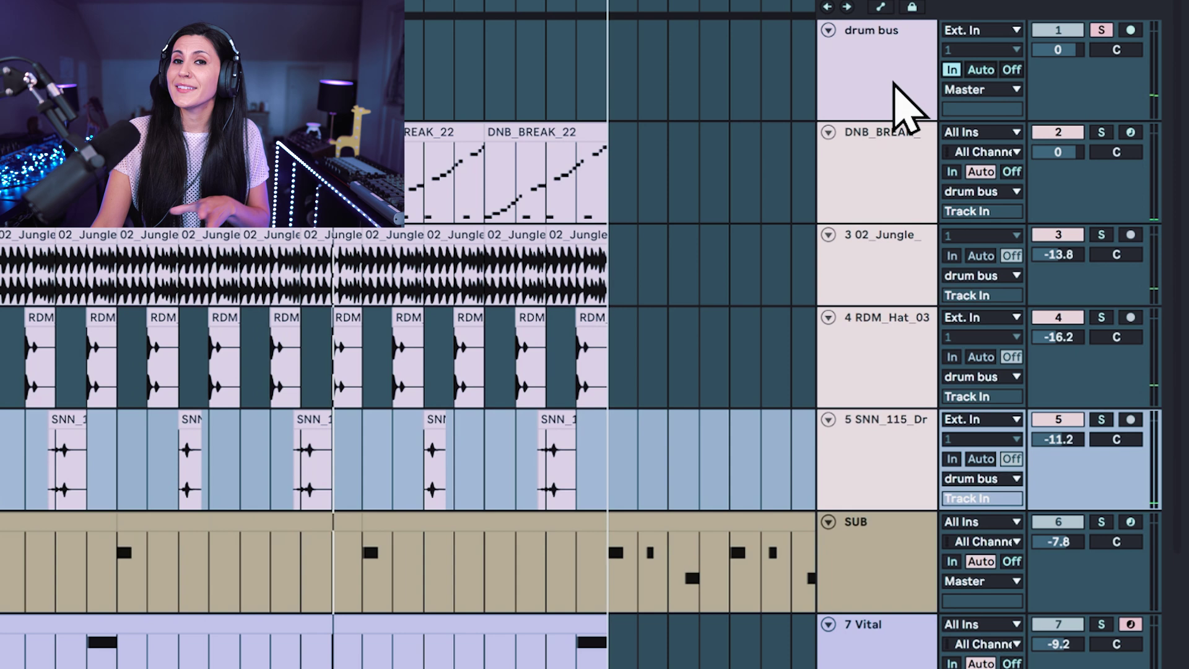
left_click(898, 173)
left_click(867, 270)
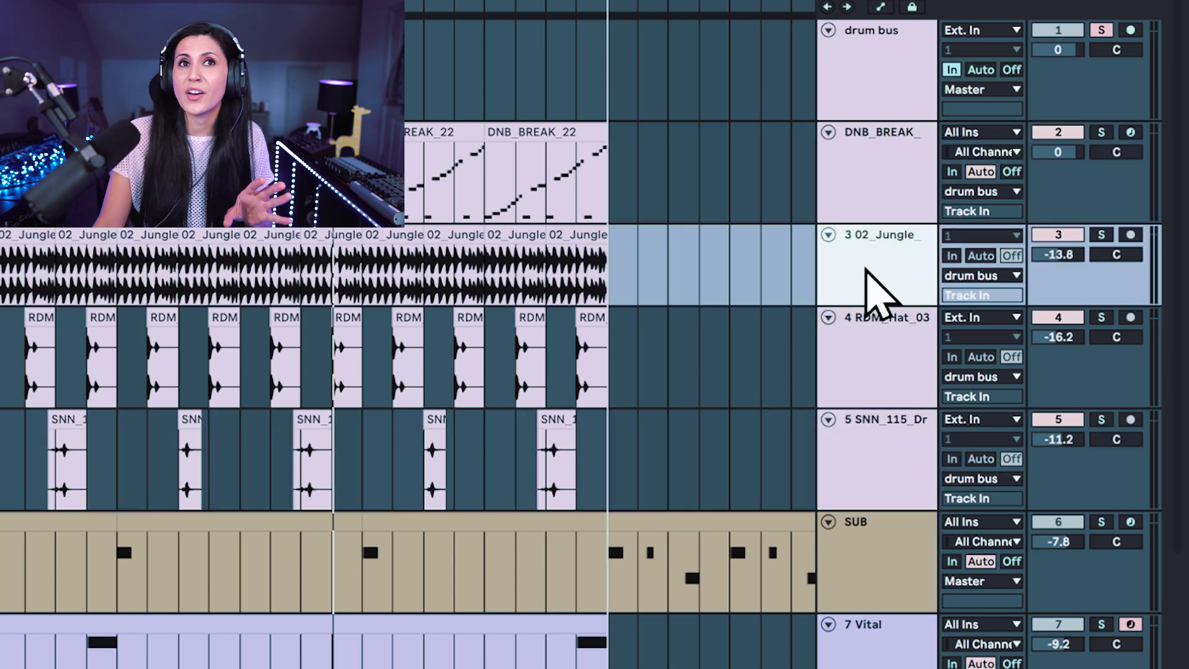
left_click(883, 355)
left_click(865, 452)
- Find the Glue Compressor among the audio effects and load it on the drum bus track
left_click(897, 69)
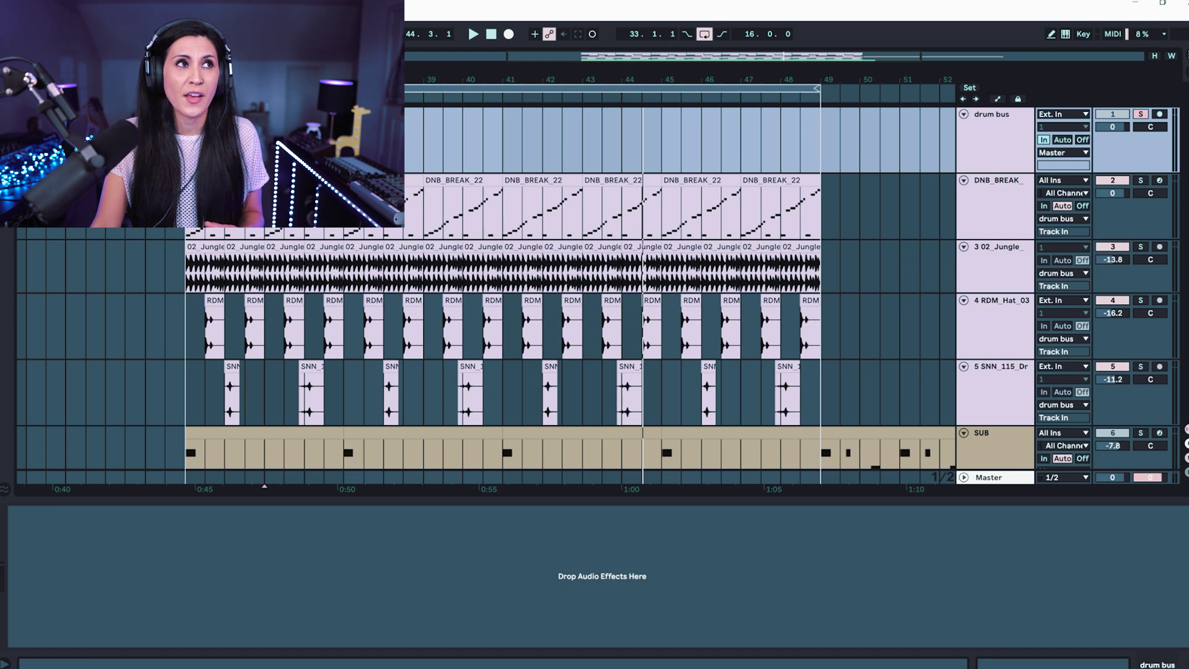
key("ctrl+alt+b")
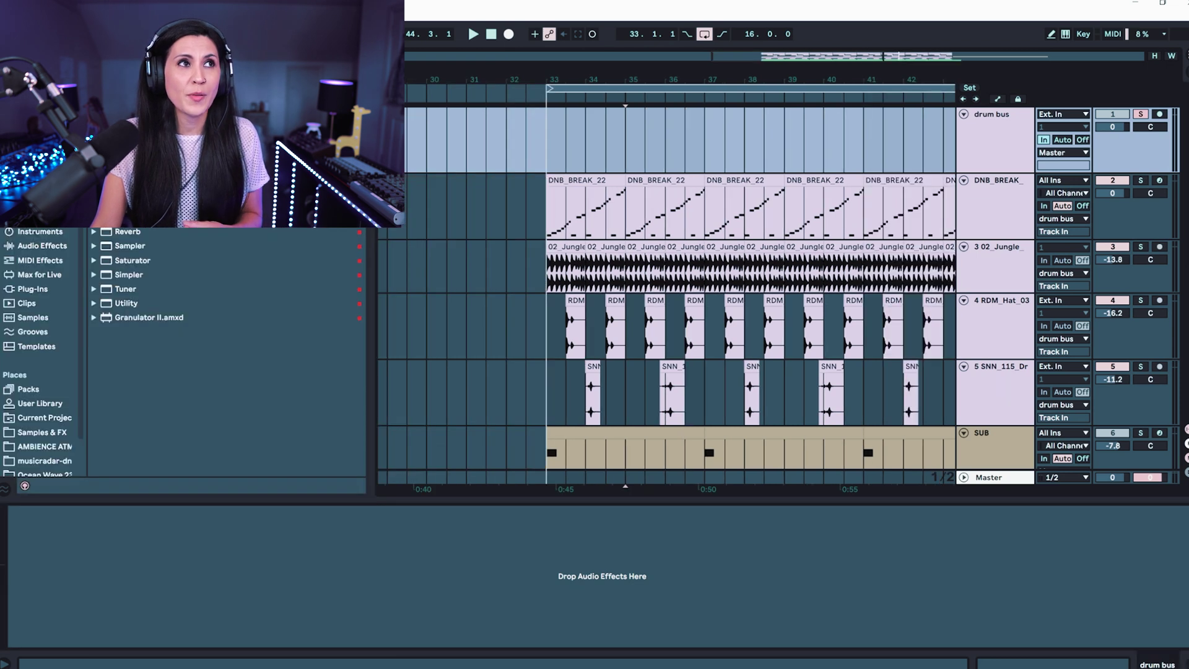
left_click(42, 246)
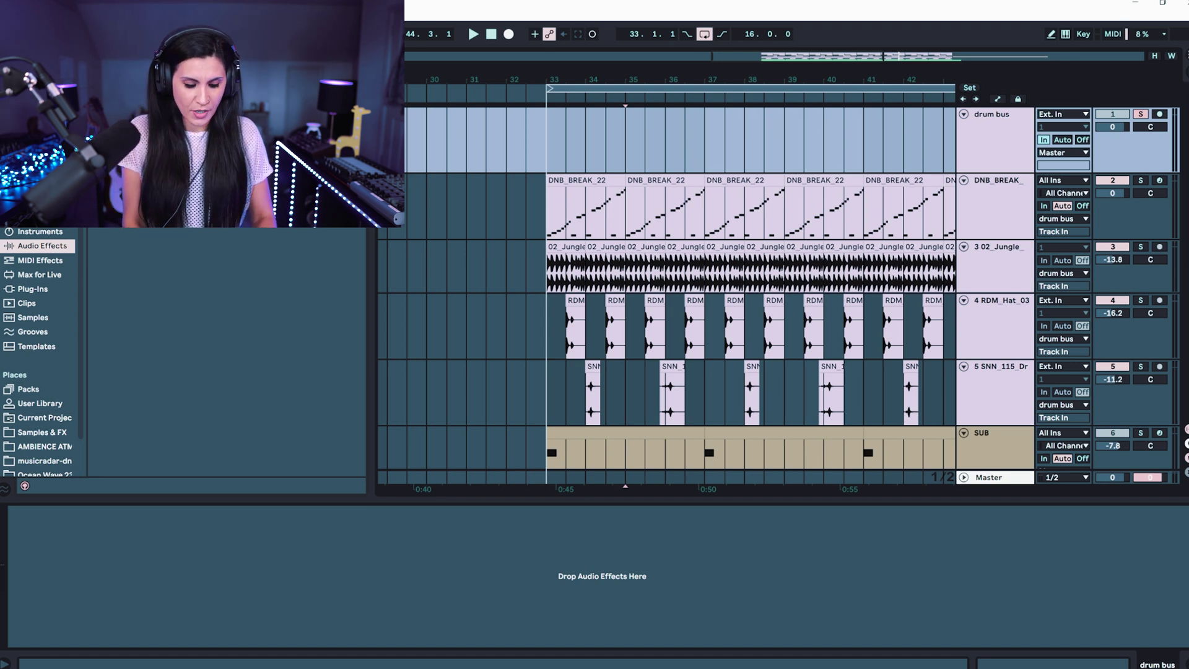
key("ctrl+f")
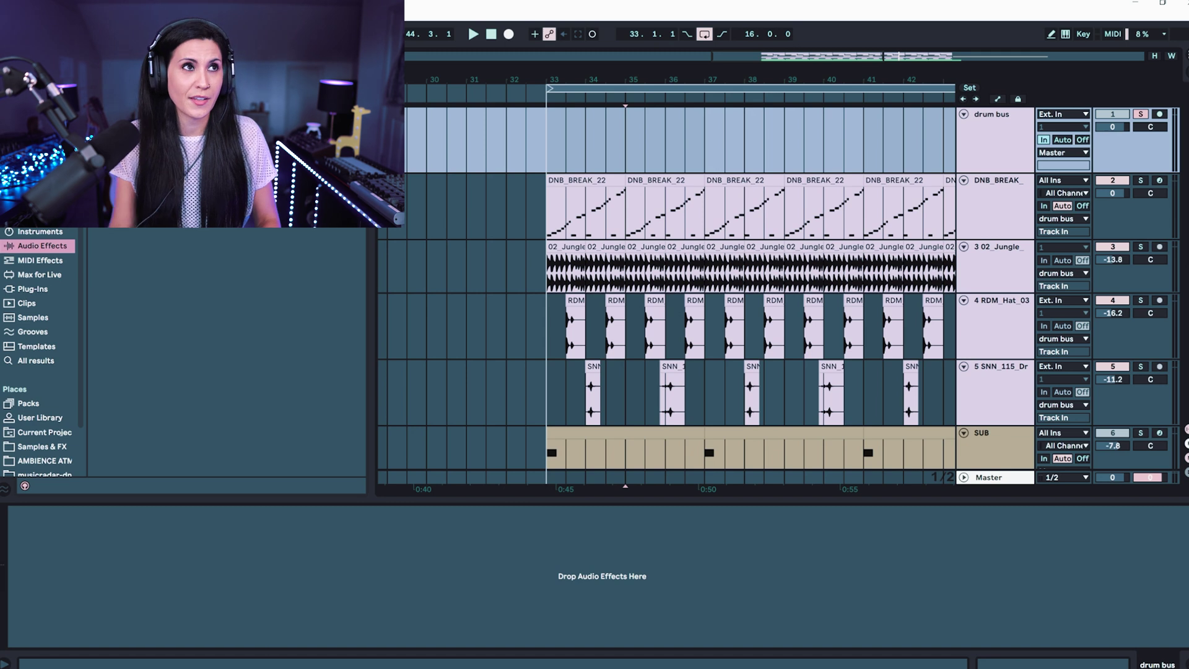
mouse_move(997, 155)
left_mouse_down()
mouse_move(960, 172)
mouse_move(987, 146)
left_mouse_up()
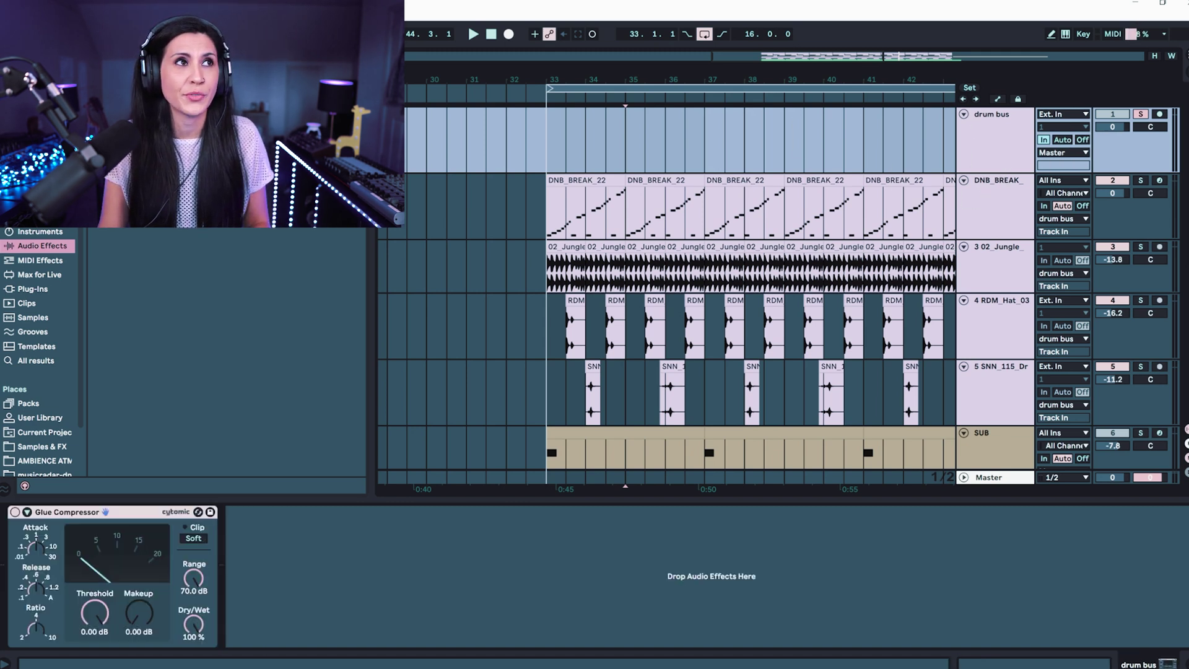
key("ctrl+alt+b")
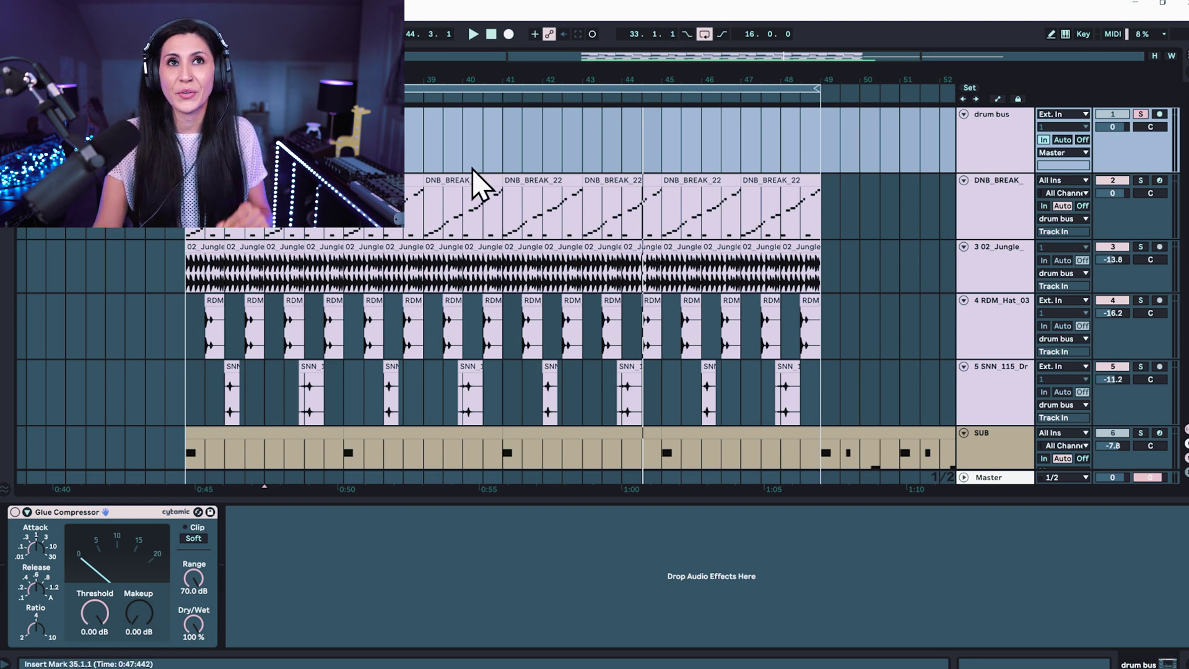
- During playback, set the drum bus Glue Compressor's threshold to about -21.3 dB, range to 18.8 dB and makeup to 3.33 dB
key("space")
left_click_drag(99, 624, 99, 663)
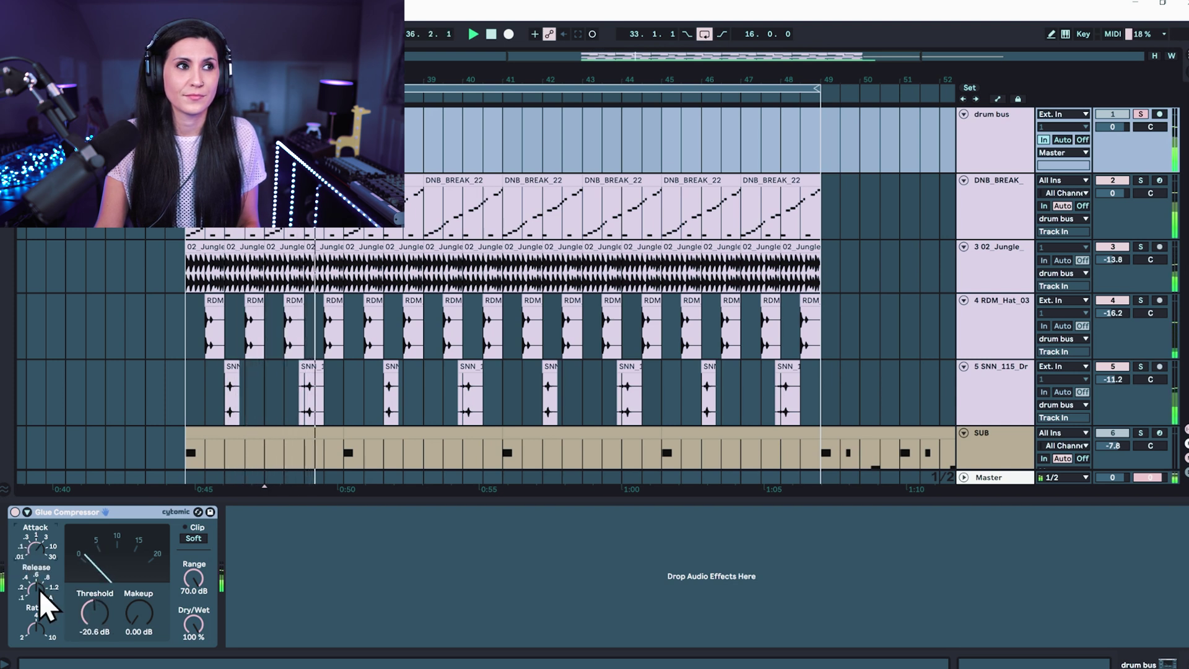
left_click_drag(194, 578, 98, 617)
left_click(1140, 114)
key("space")
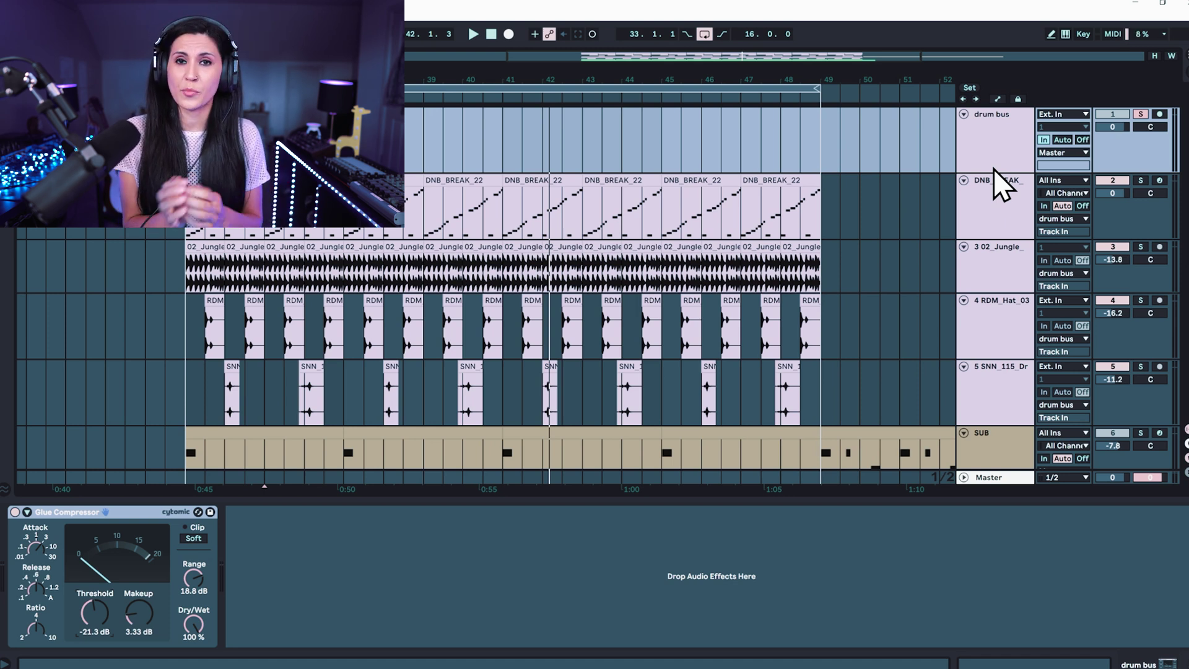
left_click(1021, 158)
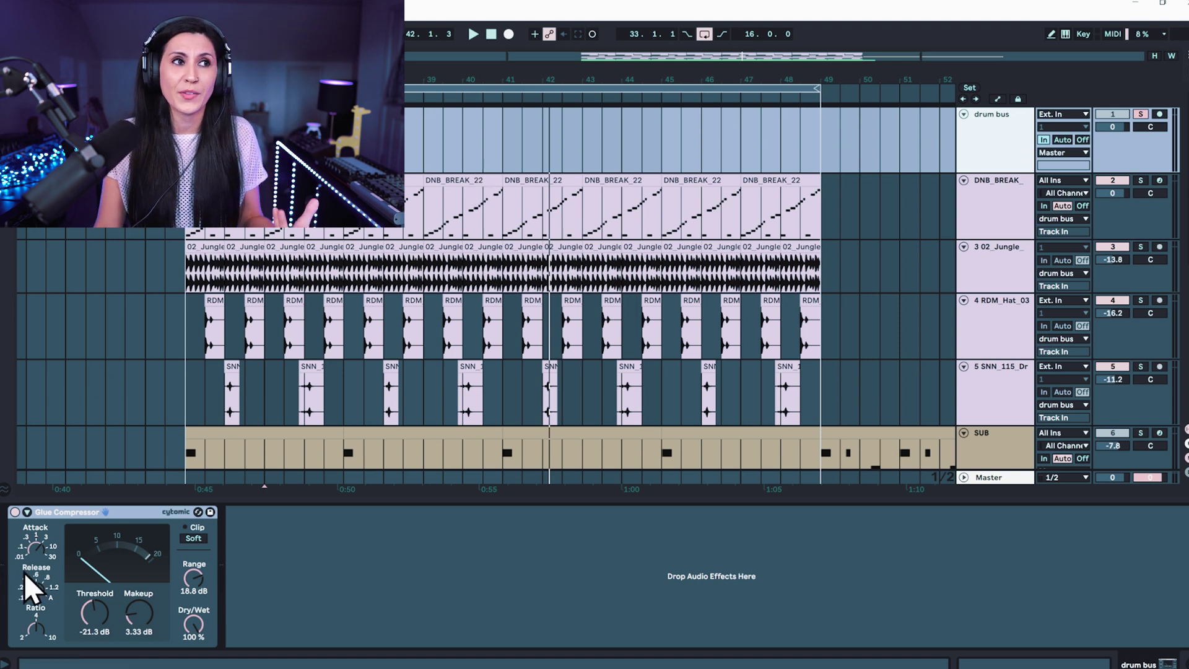
left_click(982, 209)
left_click(1005, 275)
left_click(1004, 308)
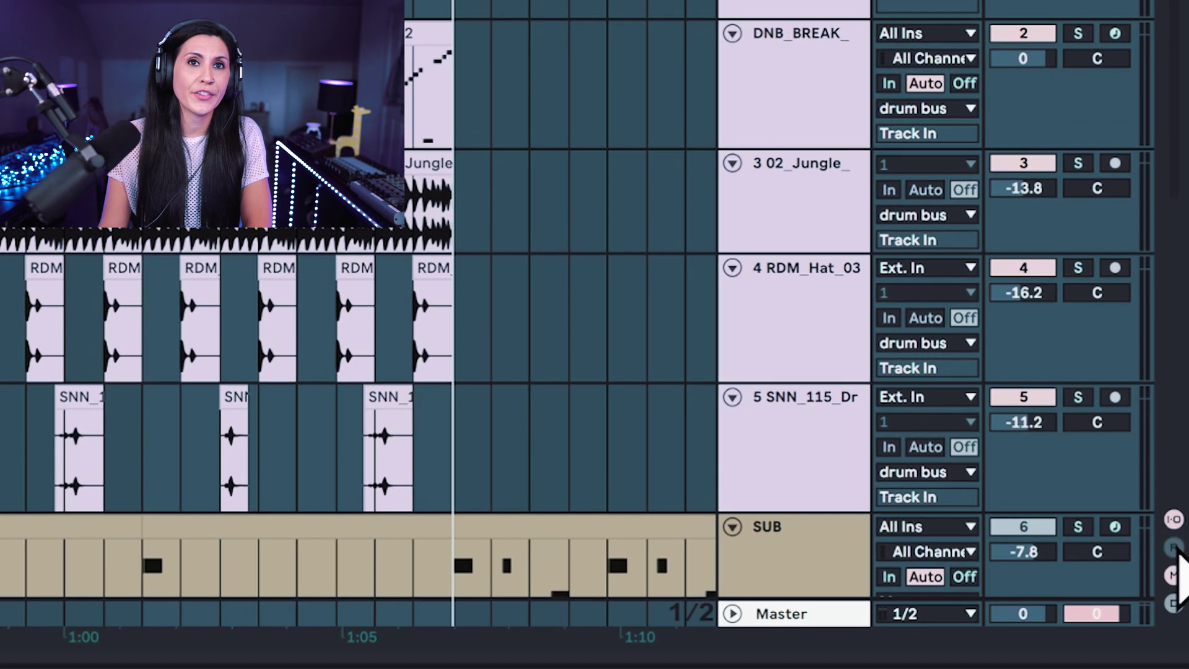
- Insert a return track in the empty track area below Granulator II
scroll(823, 509, "down", 8)
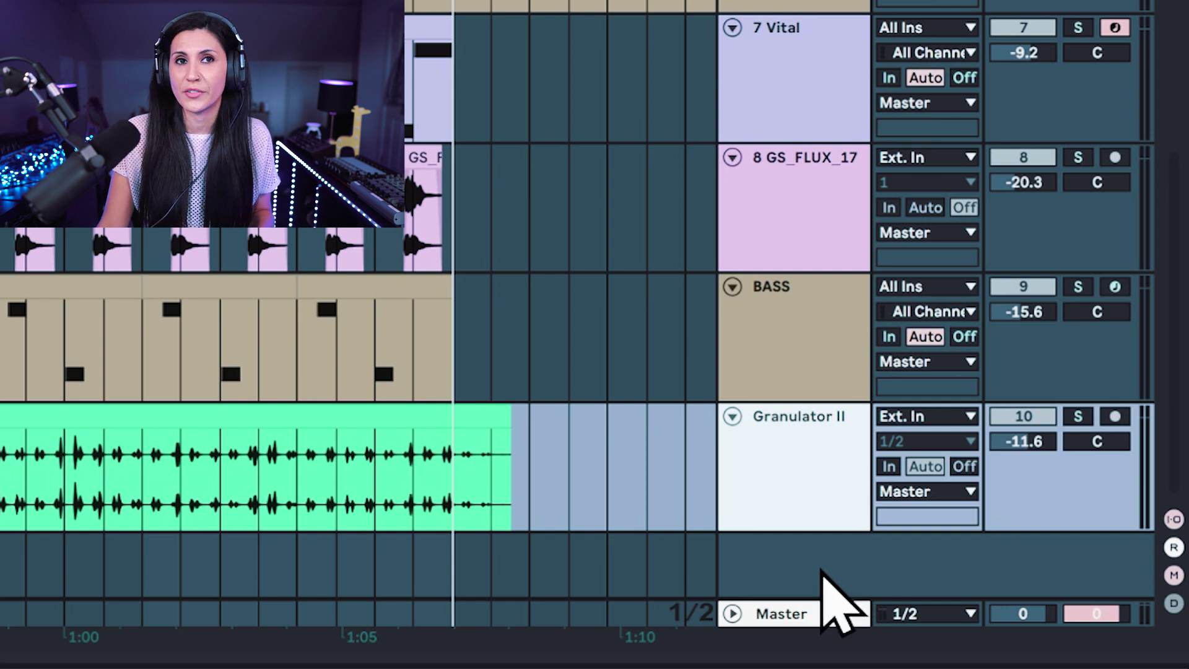
right_click(769, 559)
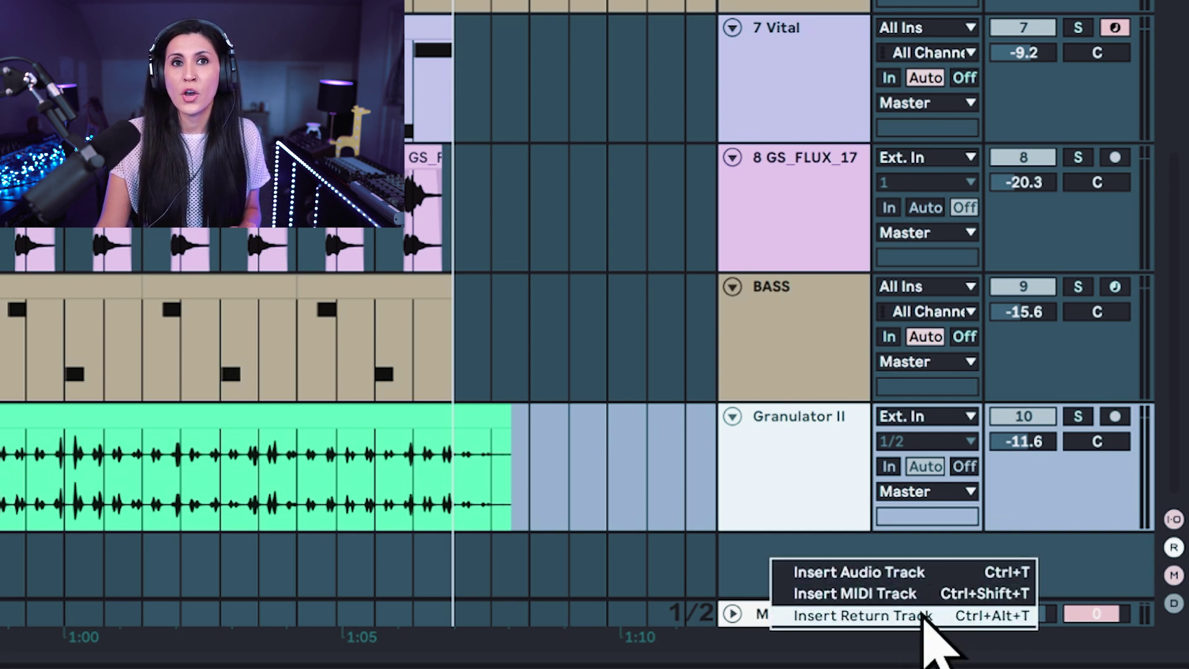
left_click(1013, 616)
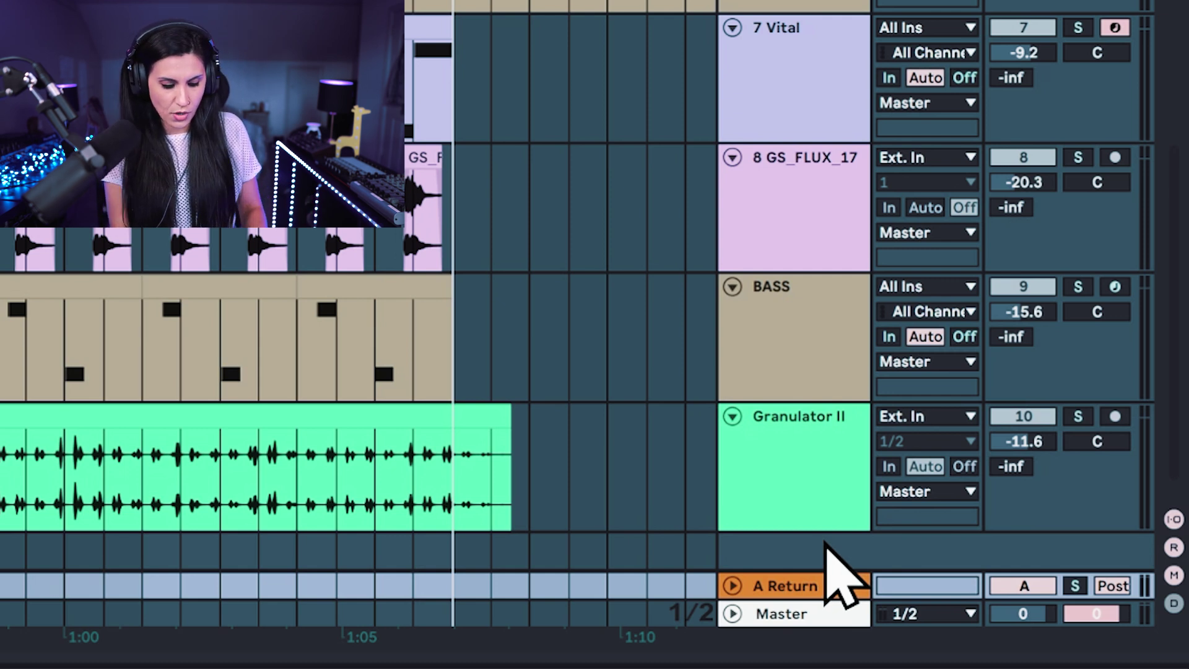
- Insert a series of additional return tracks after A Return
key("ctrl+alt+t")
key("ctrl+alt+t")
key("ctrl+alt+t")
key("ctrl+alt+t")
key("ctrl+alt+t")
key("ctrl+alt+t")
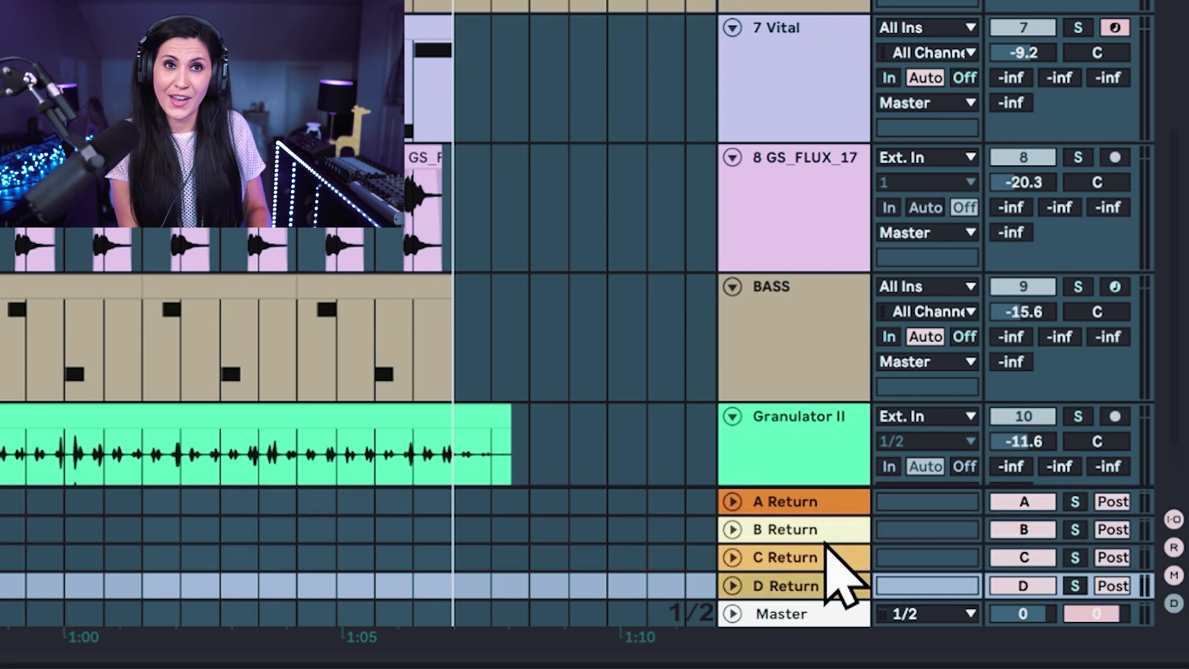
key("ctrl+alt+t")
key("ctrl+alt+t")
key("ctrl+alt+t")
key("ctrl+alt+t")
key("ctrl+alt+t")
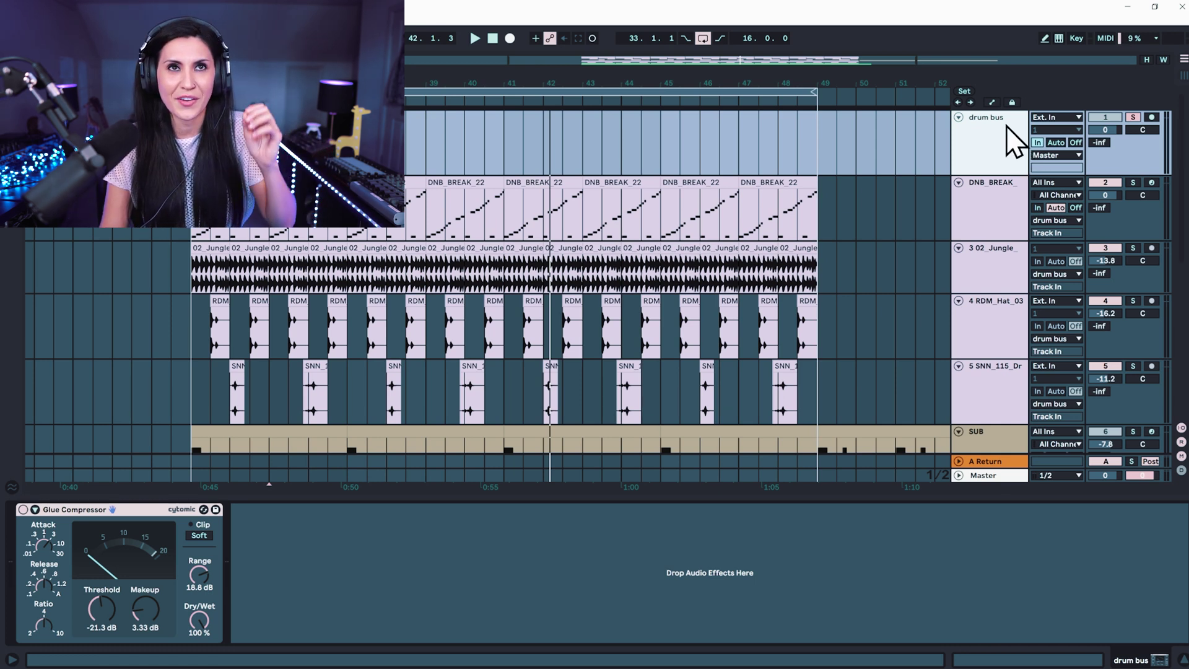
- Audition the drum bus briefly and set its send to A Return to about -19.7 dB
key("space")
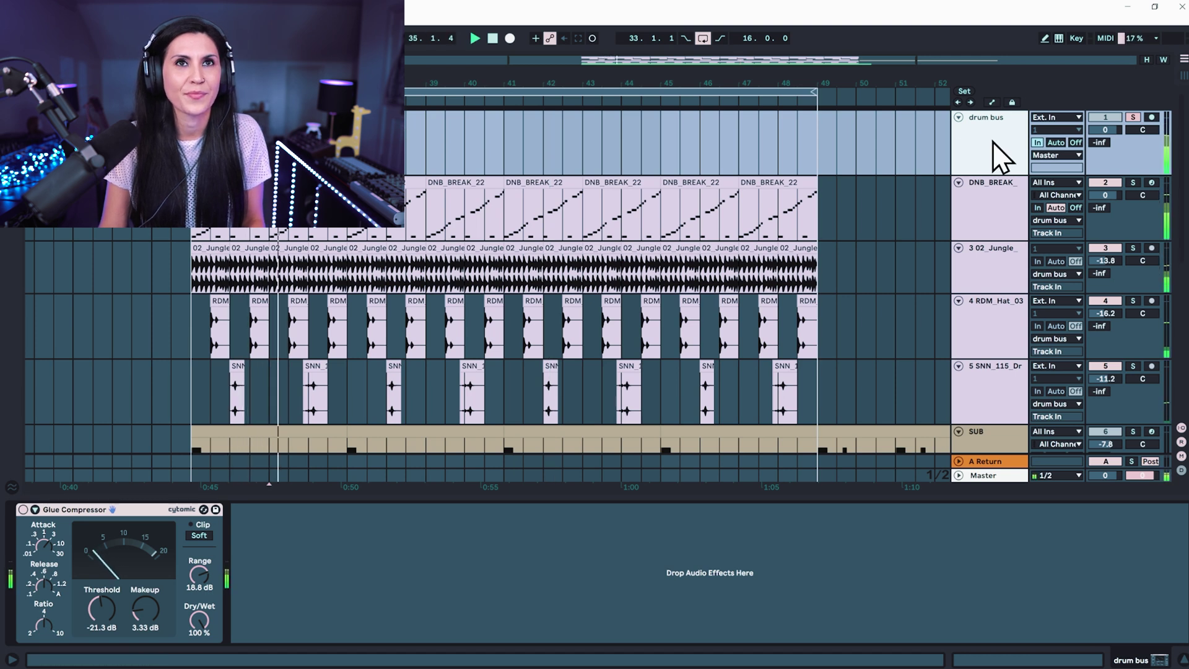
key("space")
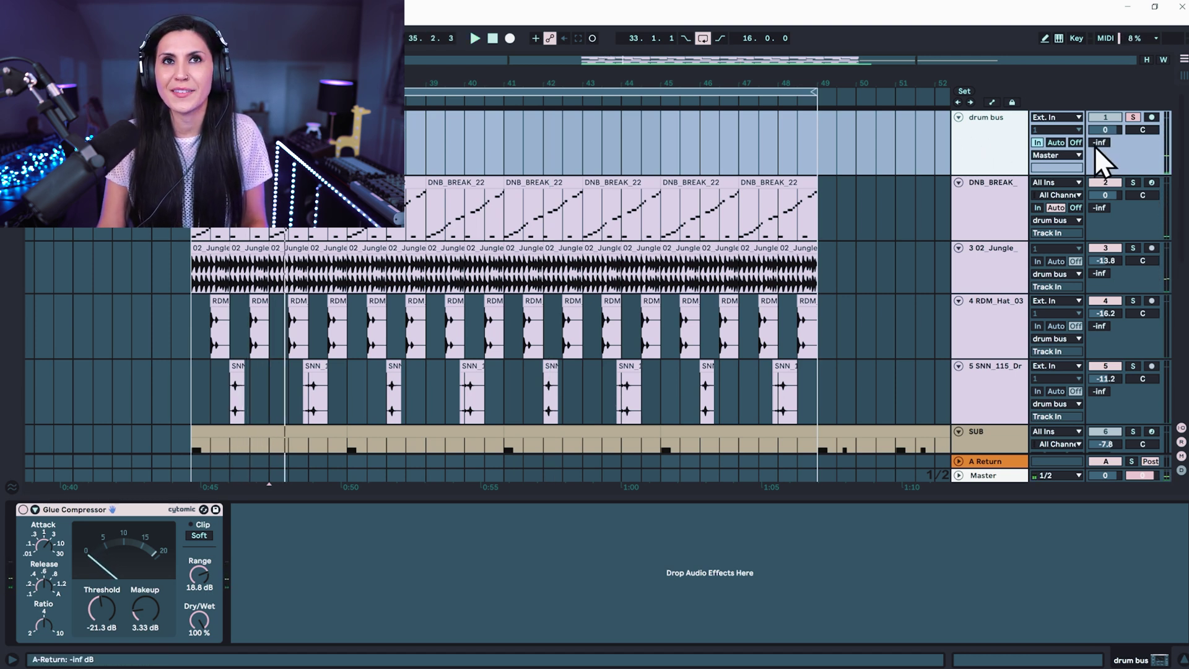
left_click_drag(1100, 143, 1101, 138)
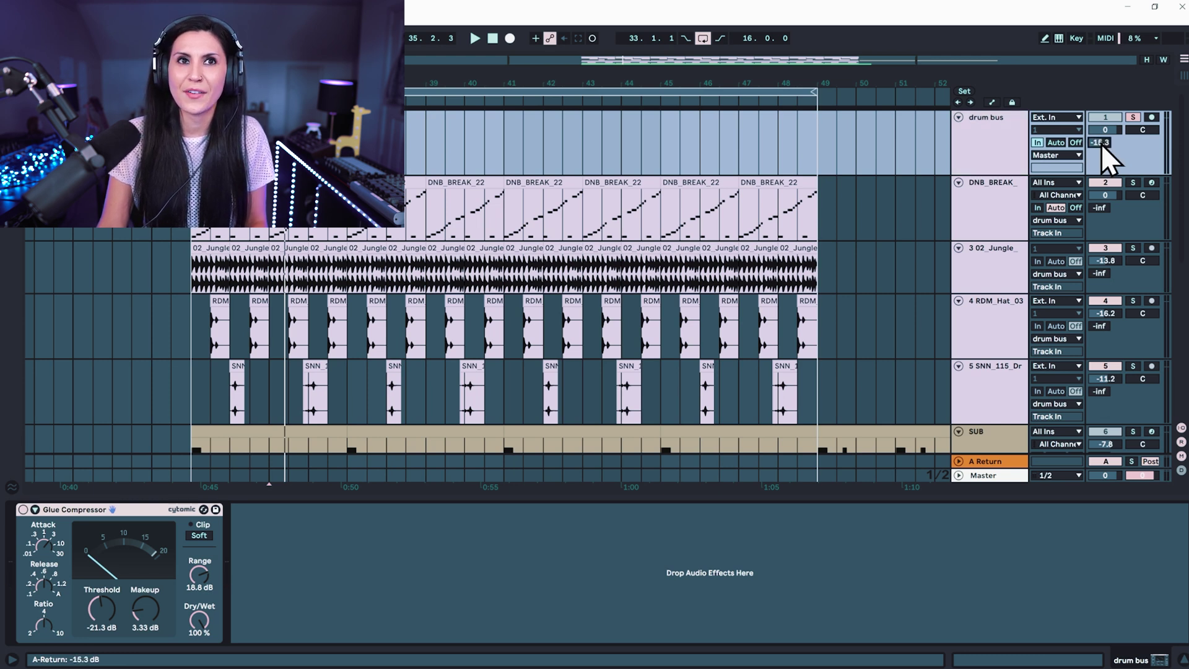
left_click(996, 458)
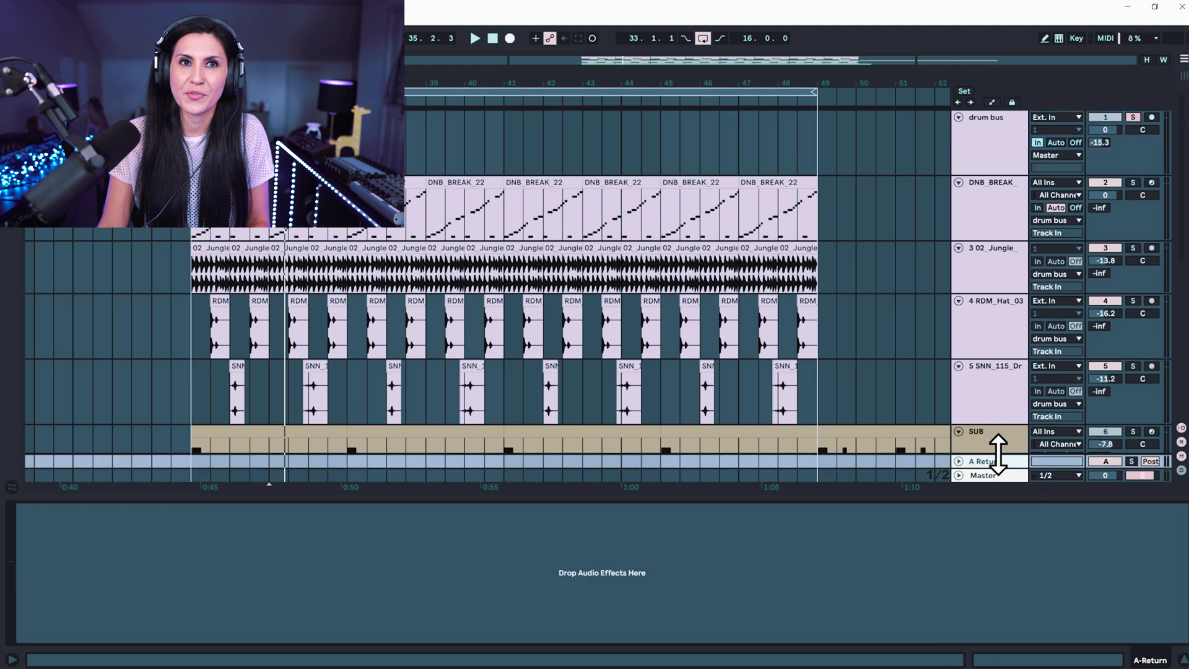
left_click_drag(1099, 149, 1099, 151)
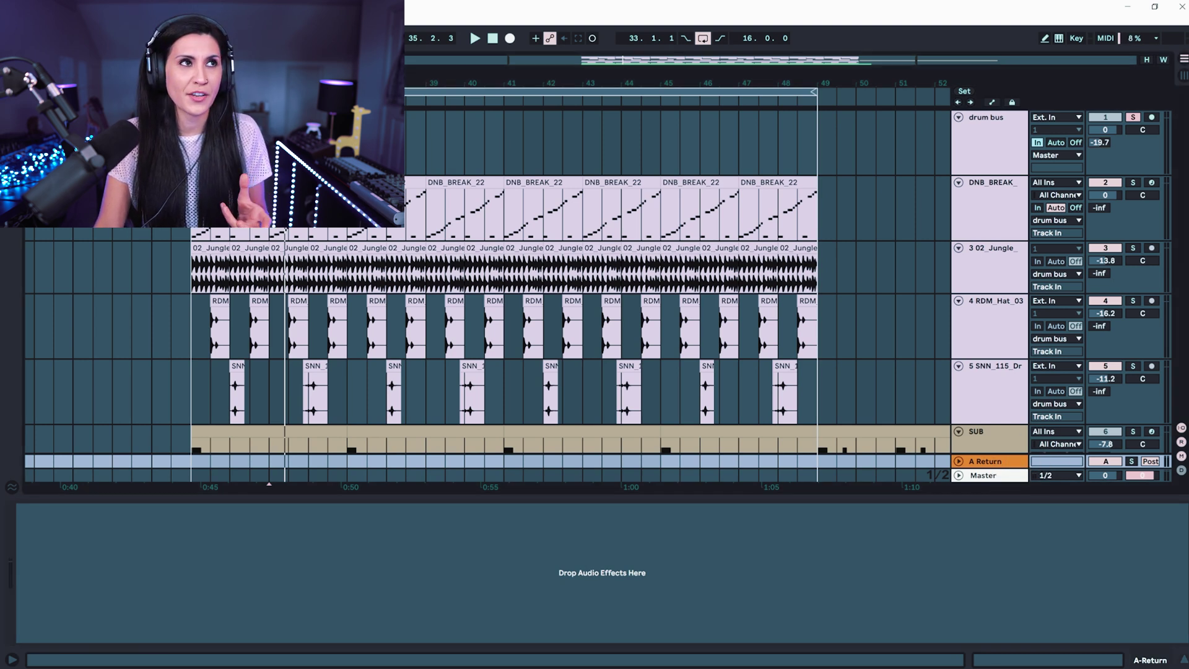
- Load the Drum - Full Parallel preset of the Glue Compressor onto A Return
key("ctrl+alt+b")
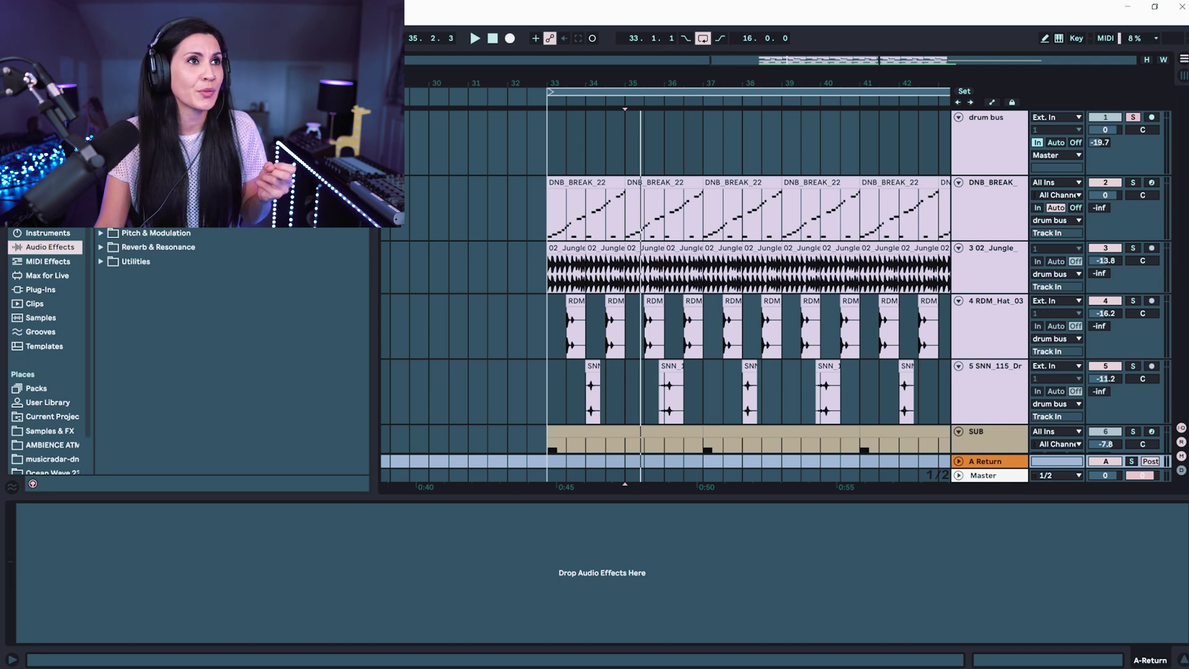
scroll(229, 347, "up", 5)
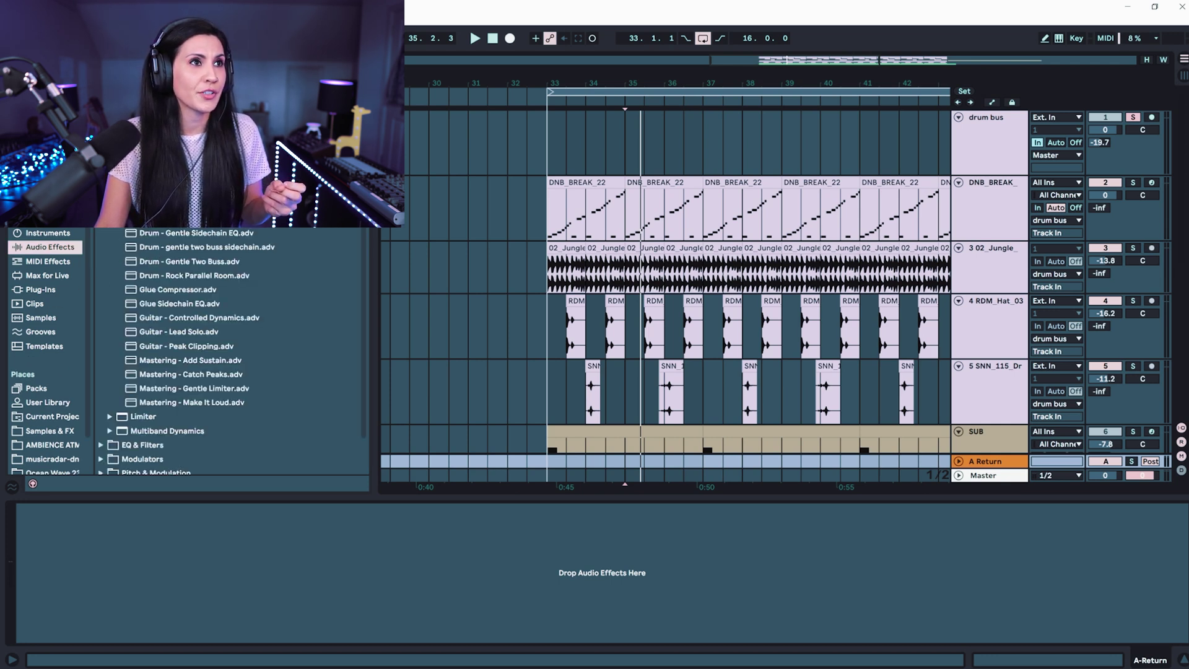
left_click_drag(157, 236, 994, 463)
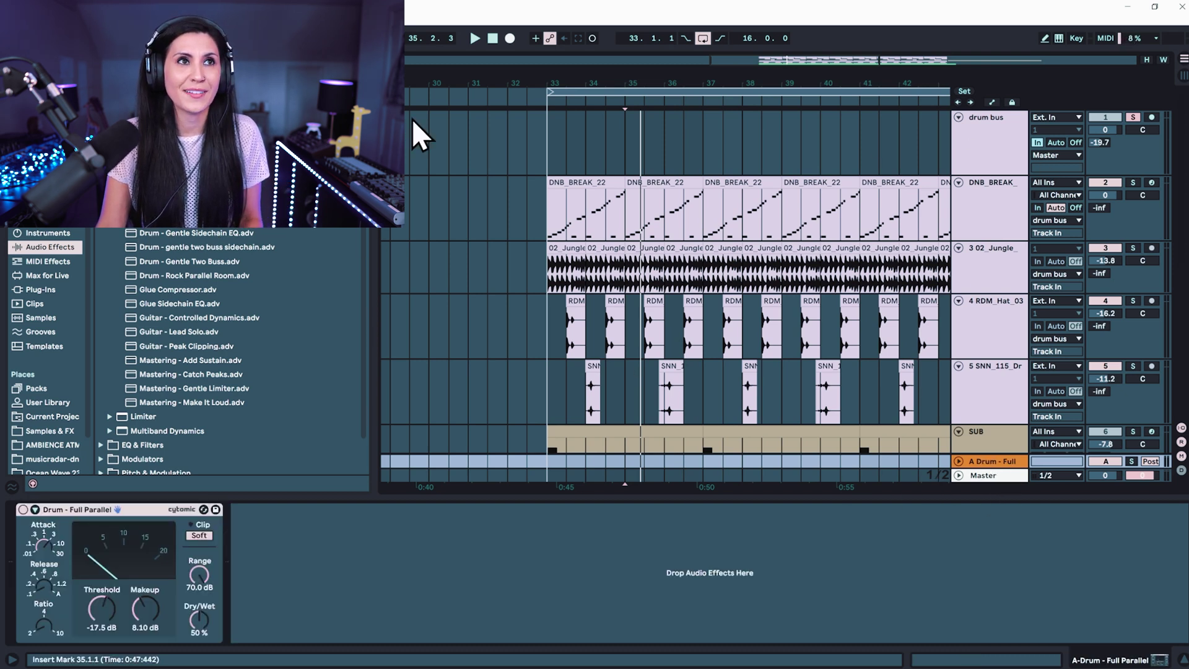
- During playback, set the drum bus send to -10.0 dB and the return compressor's threshold to -29.8 dB with dry/wet at 100 %
left_click(555, 100)
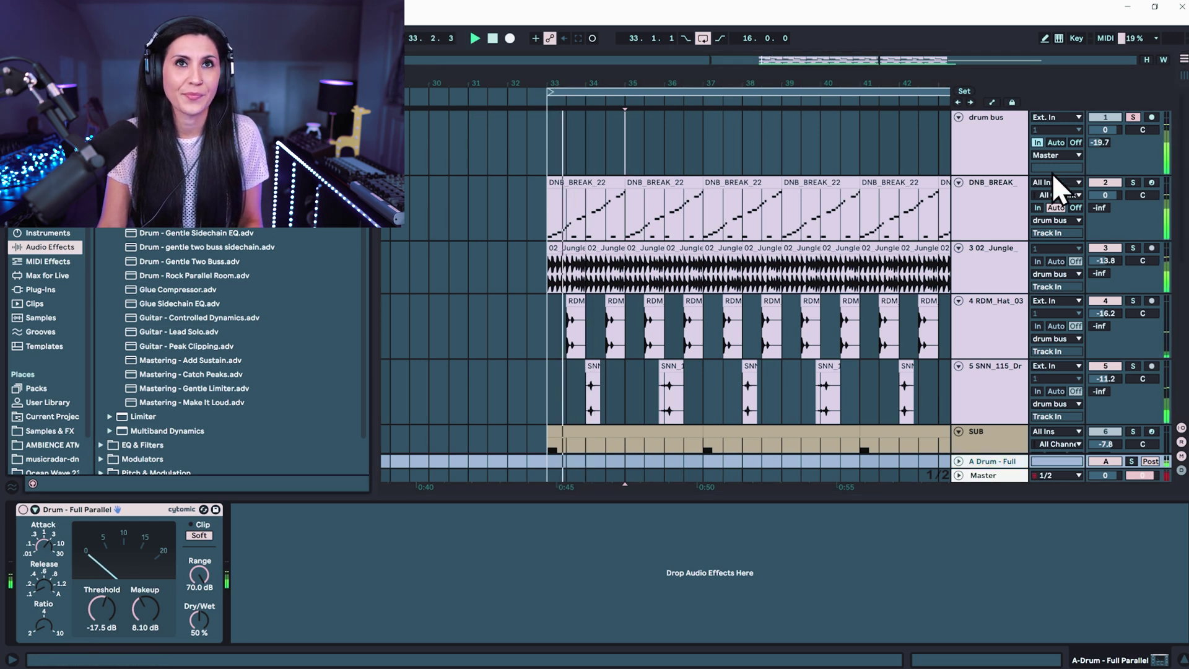
left_click_drag(1100, 142, 1100, 124)
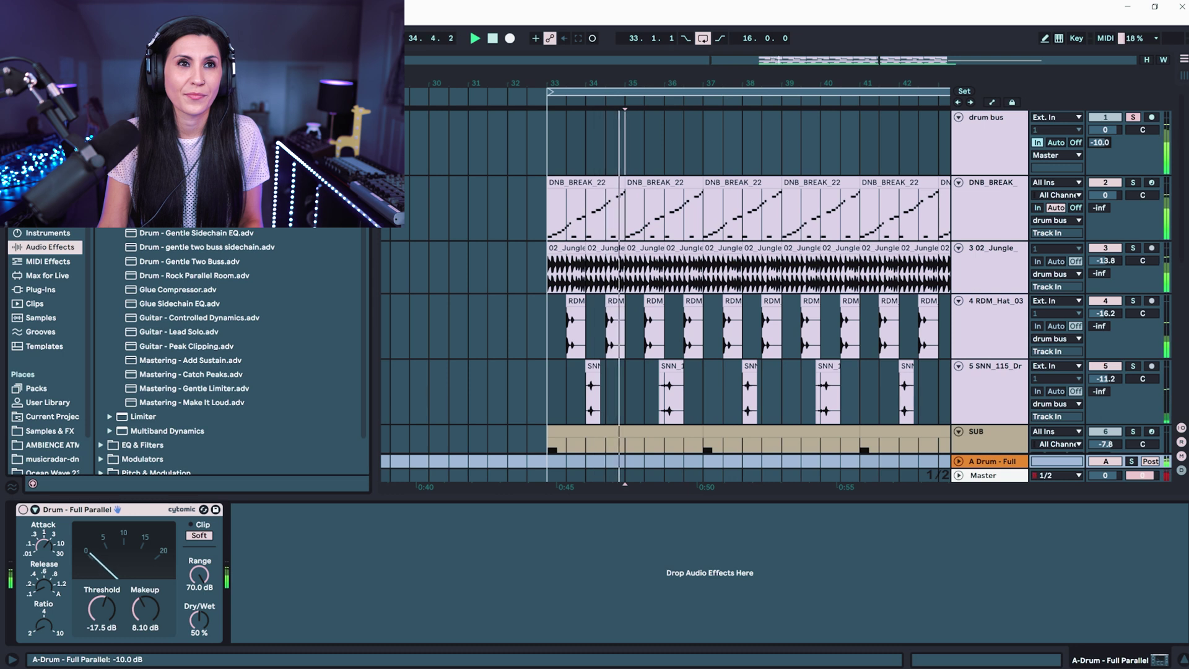
left_click(99, 613)
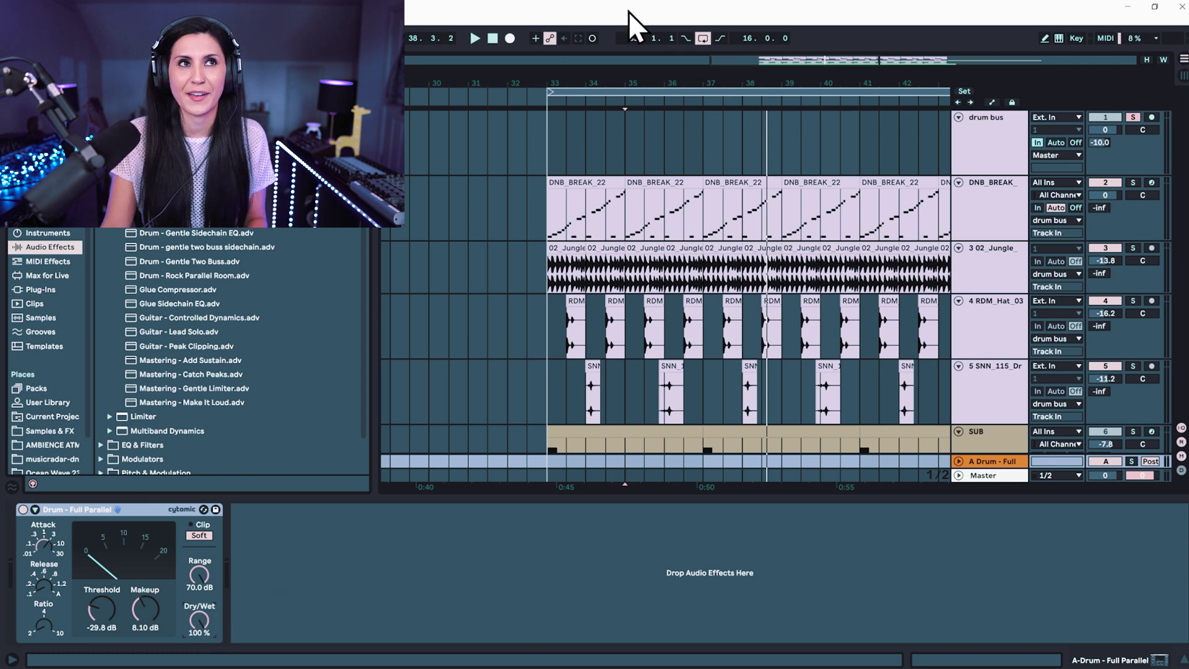
left_click(544, 100)
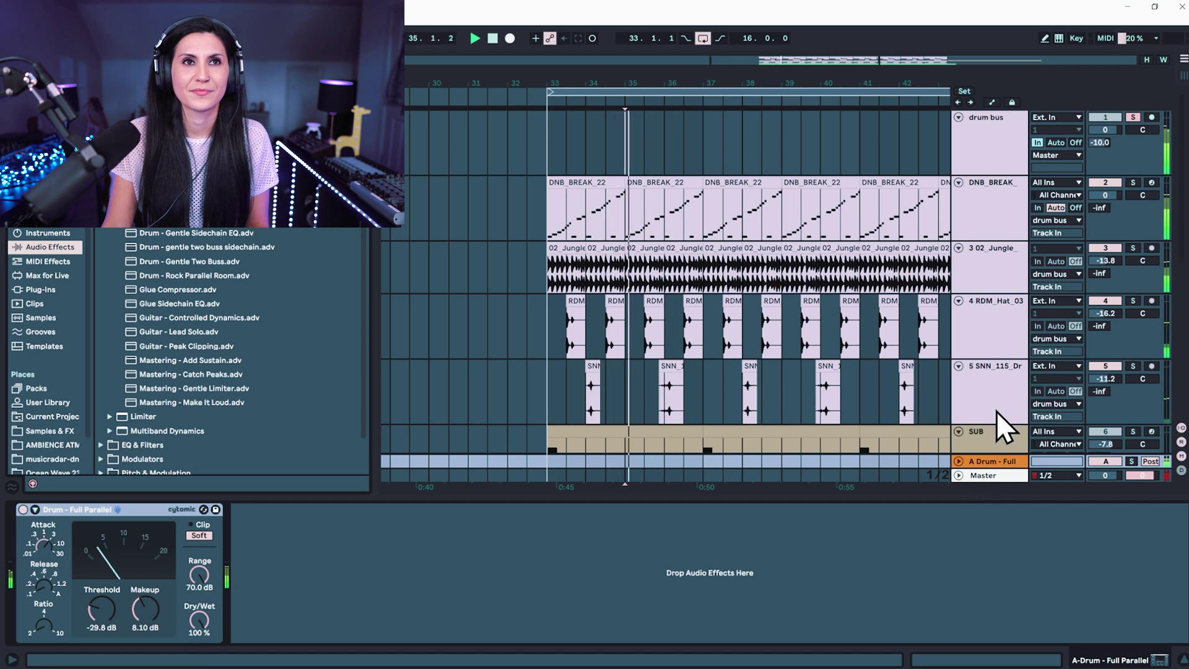
left_click_drag(920, 80, 746, 83)
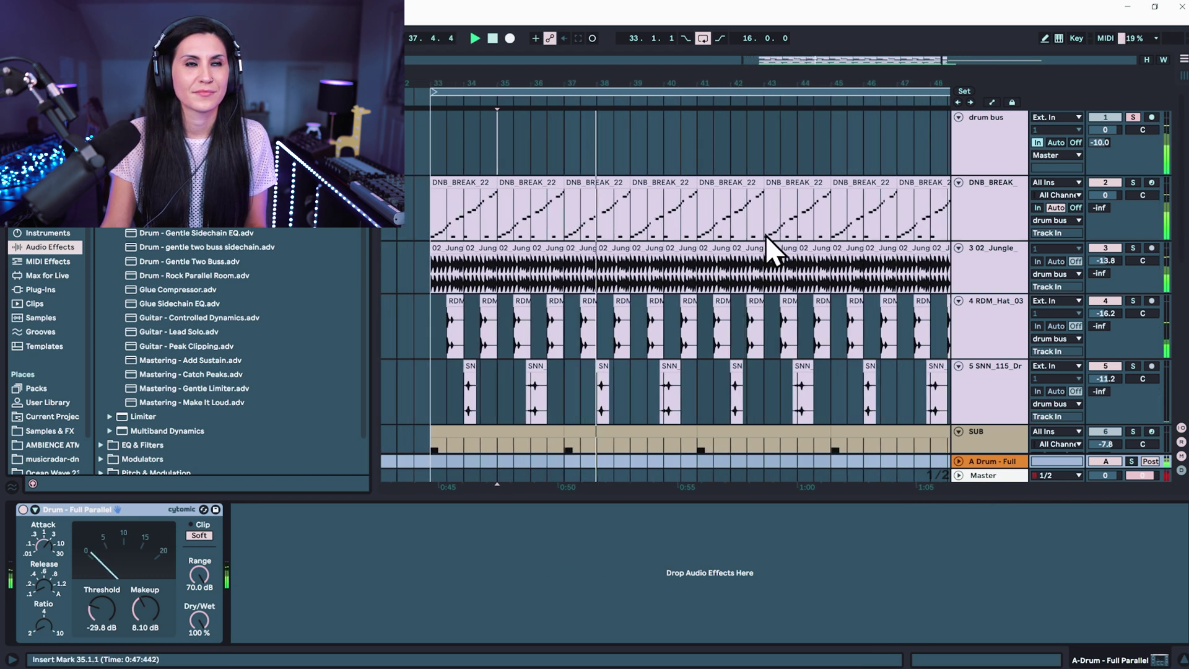
- Audition the A Drum - Full return soloed and set its compressor's threshold to about -34.6 dB
scroll(764, 235, "down", 3)
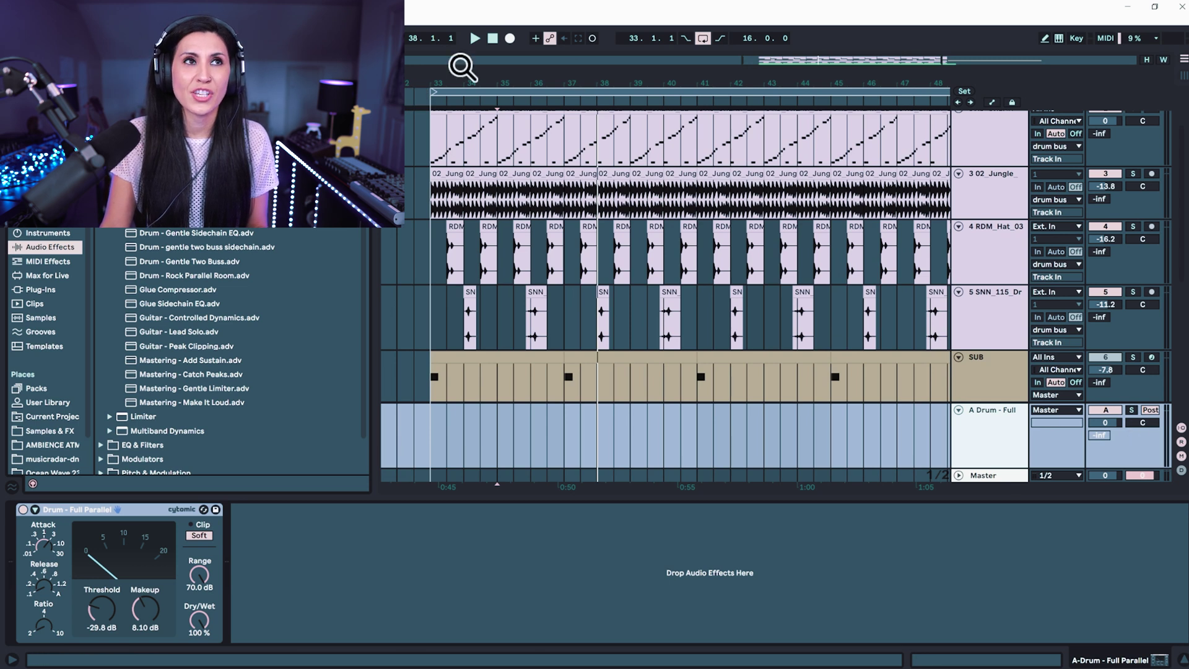
left_click(1134, 410)
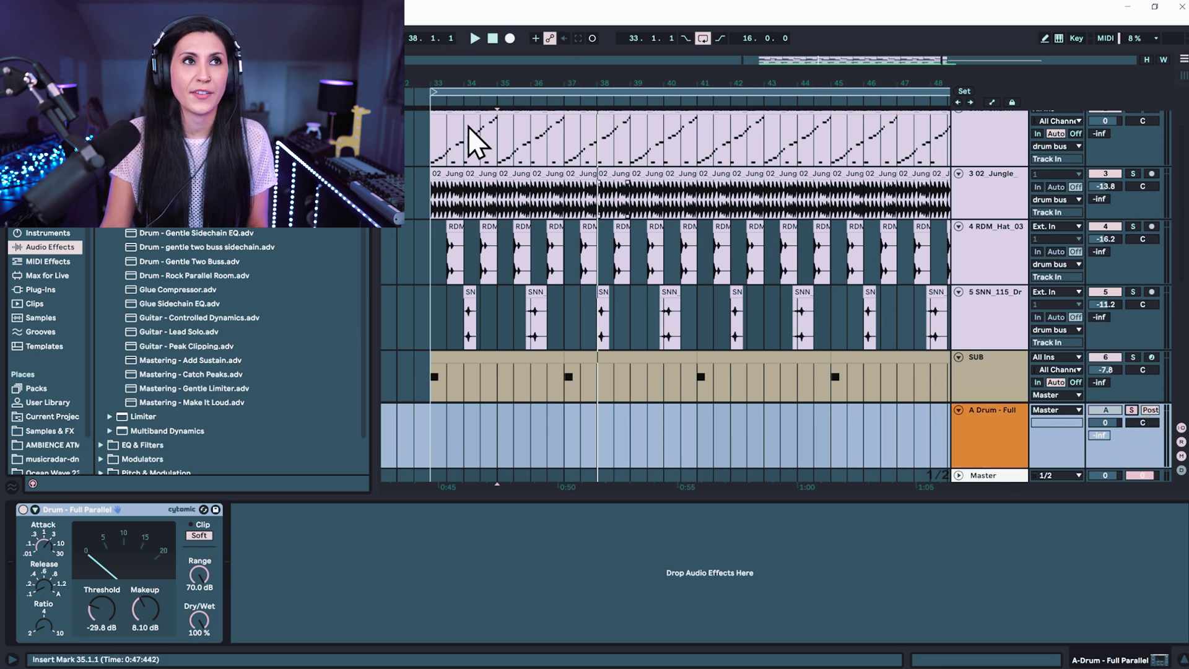
left_click(427, 98)
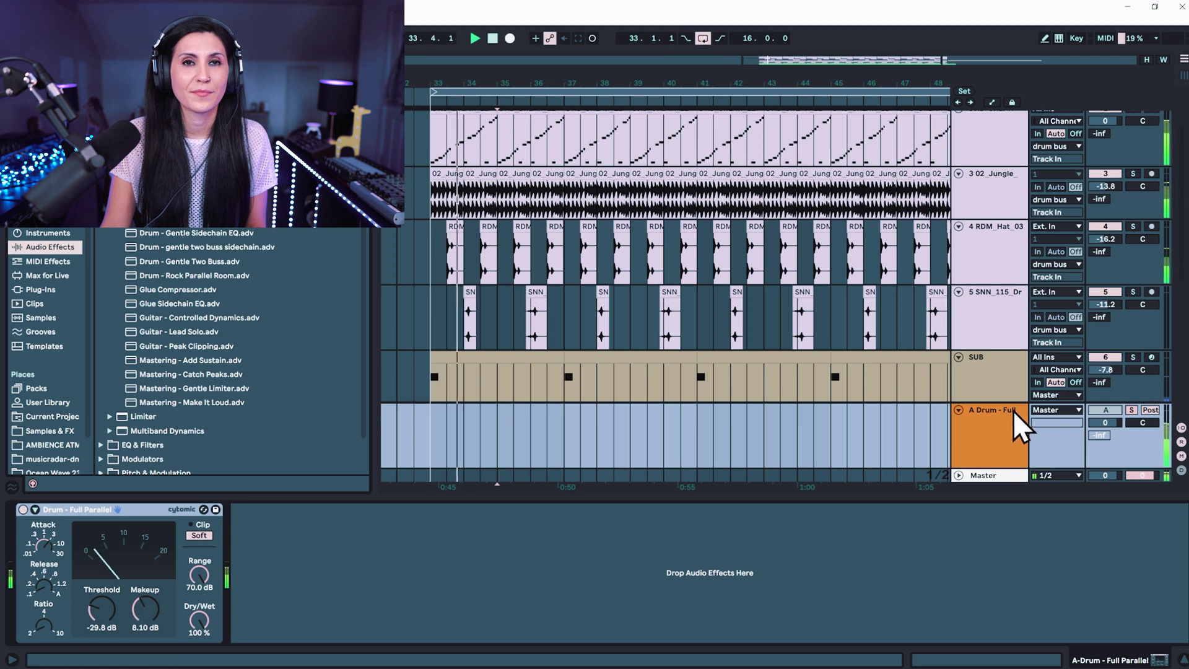
left_click_drag(113, 613, 113, 626)
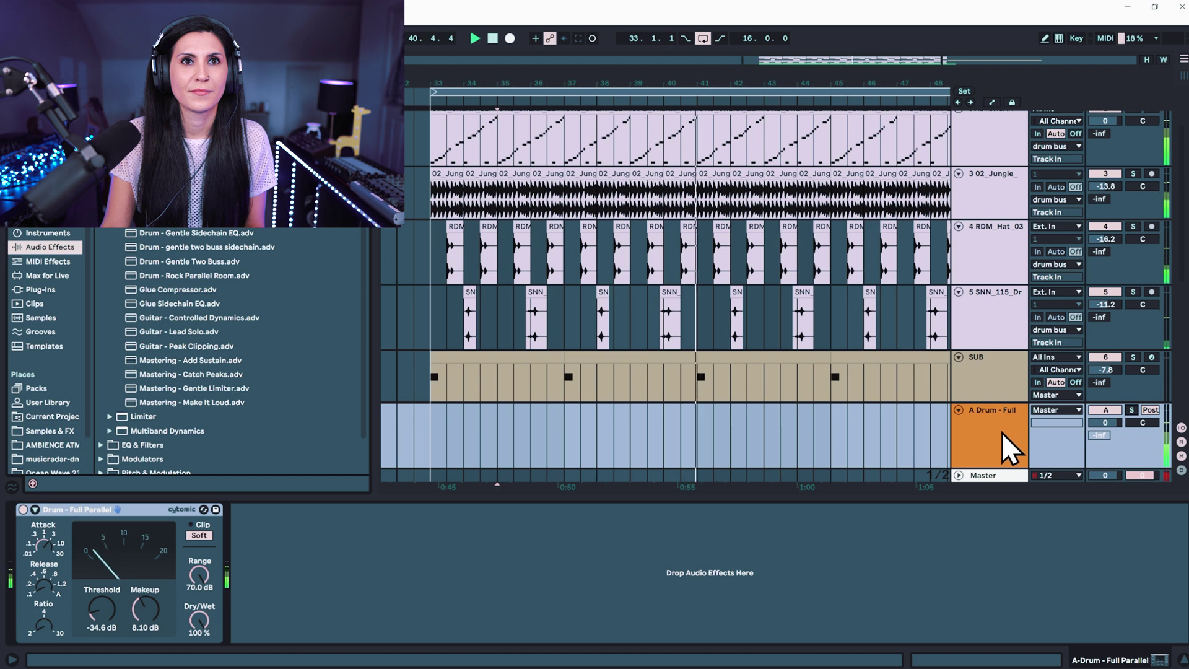
- Unsolo the drum bus and switch off the A Drum - Full return during playback
scroll(983, 437, "up", 3)
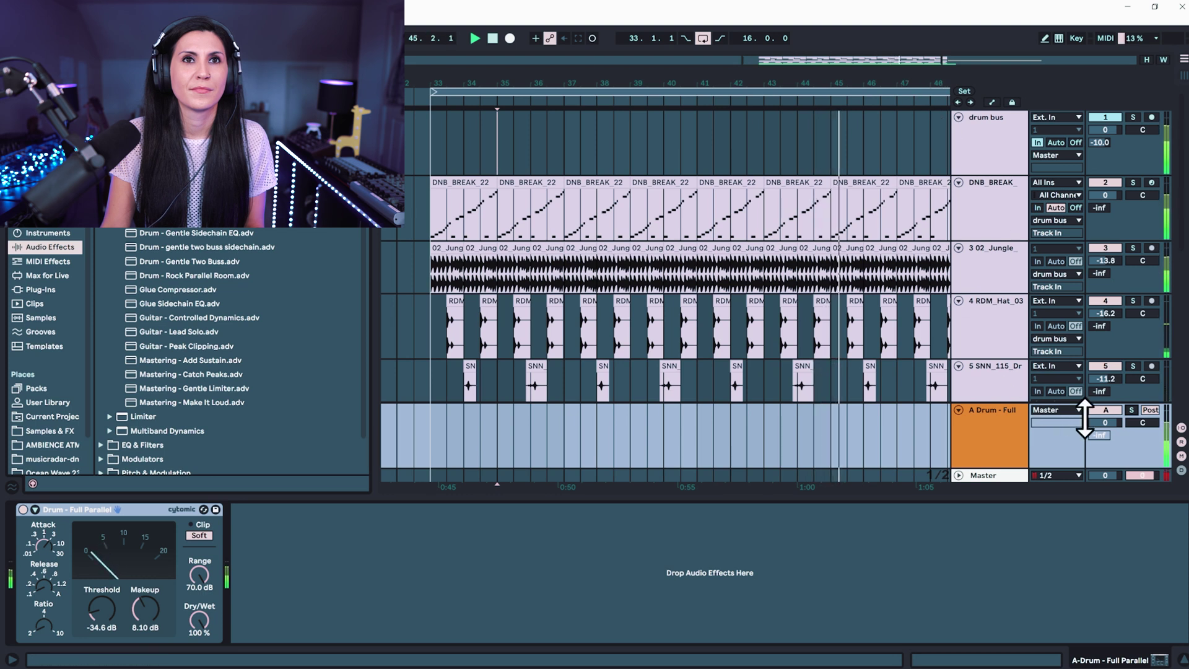
left_click(1104, 412)
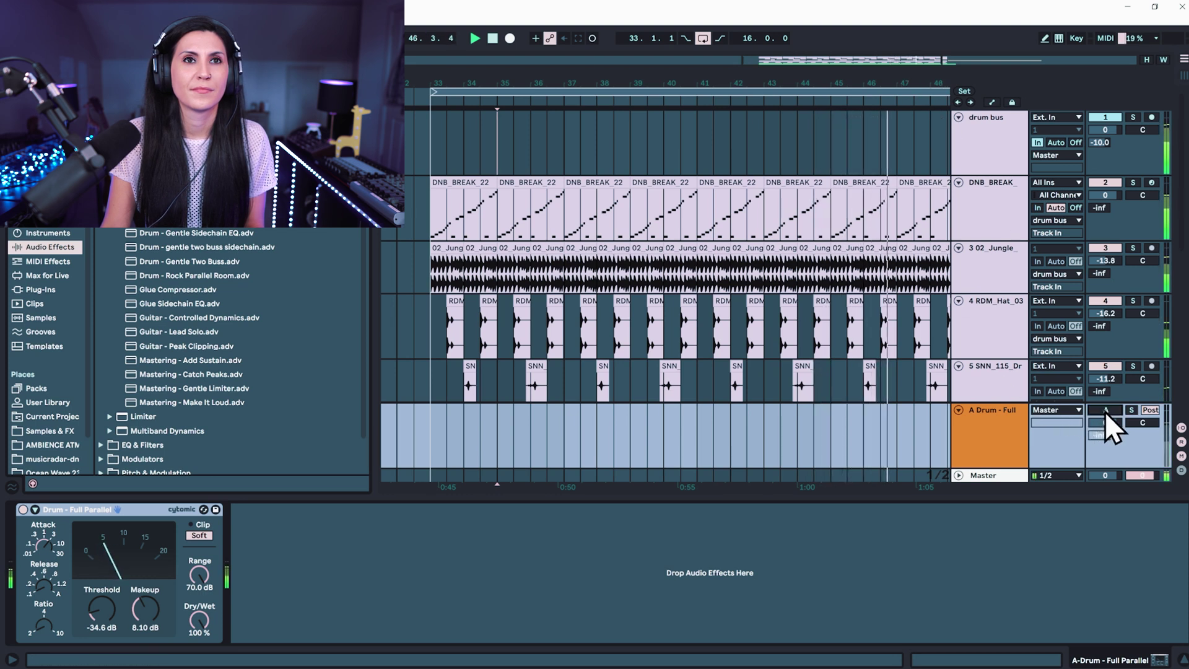
- Switch the A Drum - Full return back on and add two more return tracks, B and C
left_click(1105, 411)
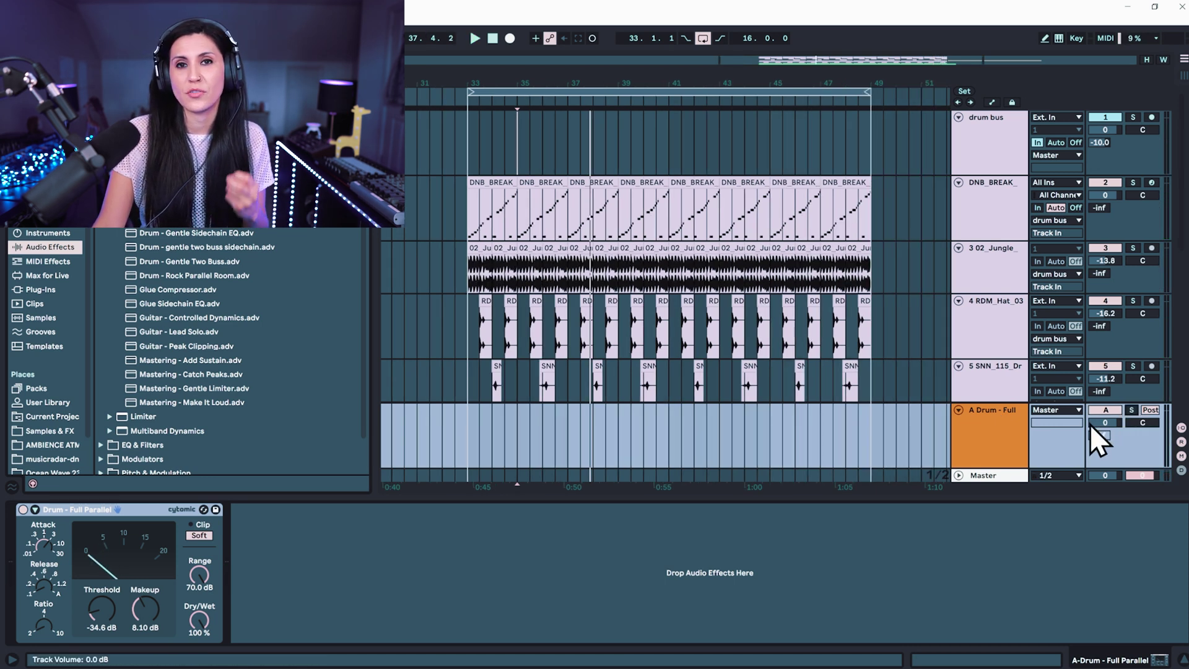
left_click(1001, 452)
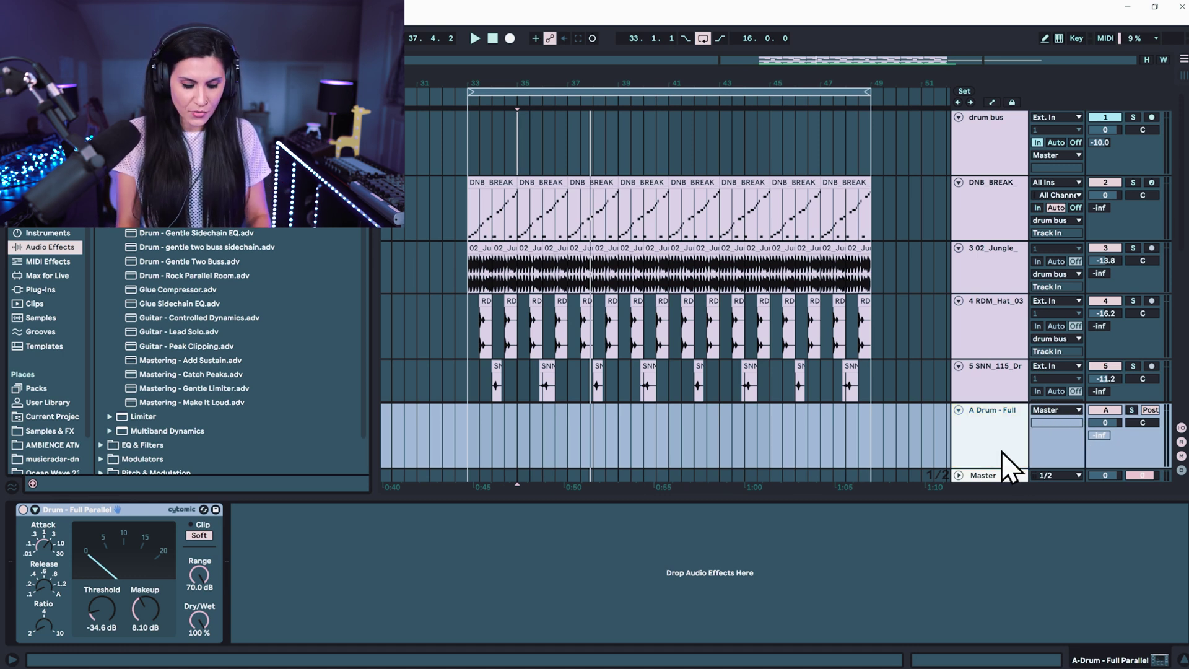
key("ctrl+alt+t")
key("ctrl+alt+t")
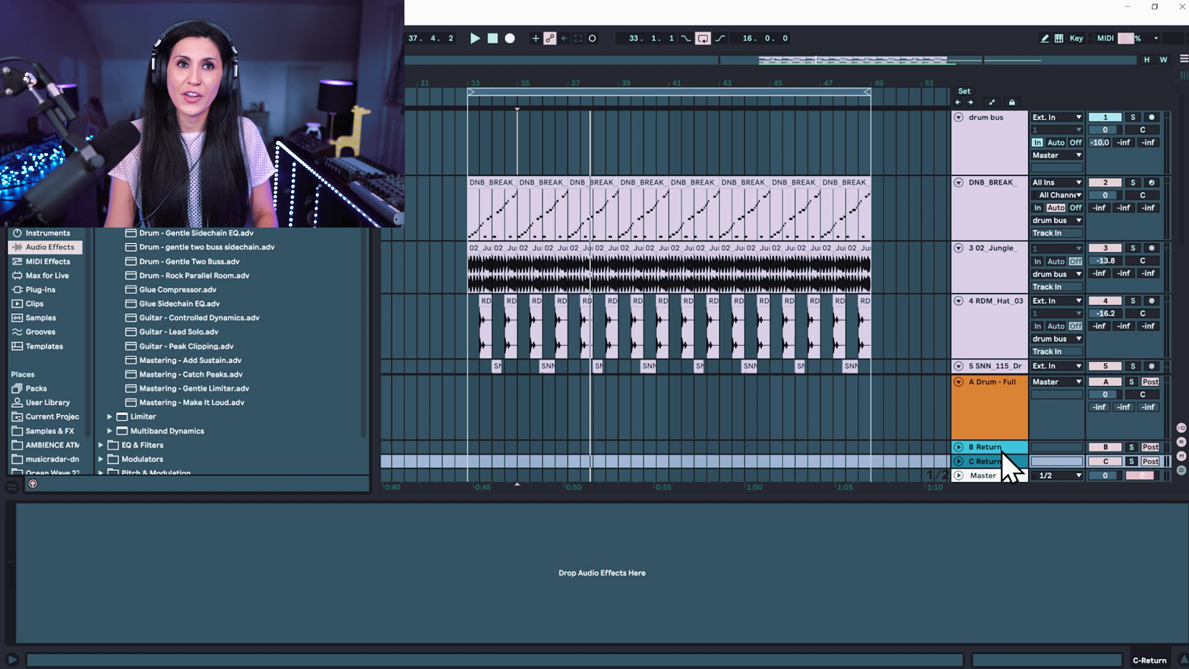
- Load the default Delay onto the B return and the default Reverb onto the C return
left_click(977, 447)
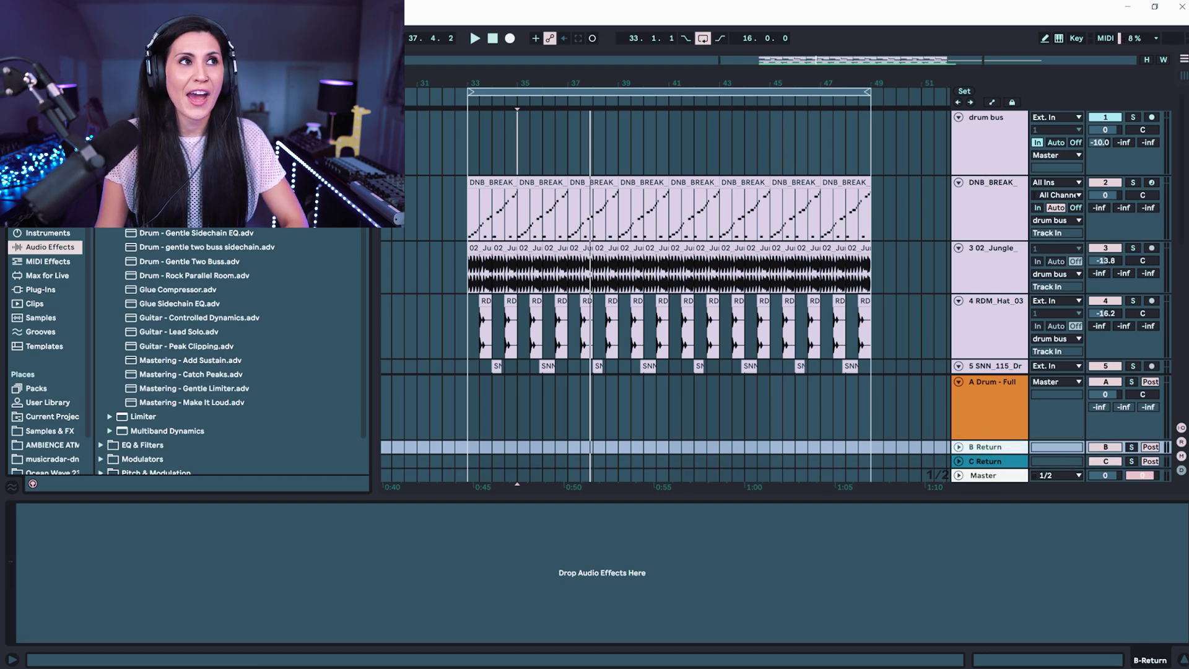
scroll(229, 349, "down", 6)
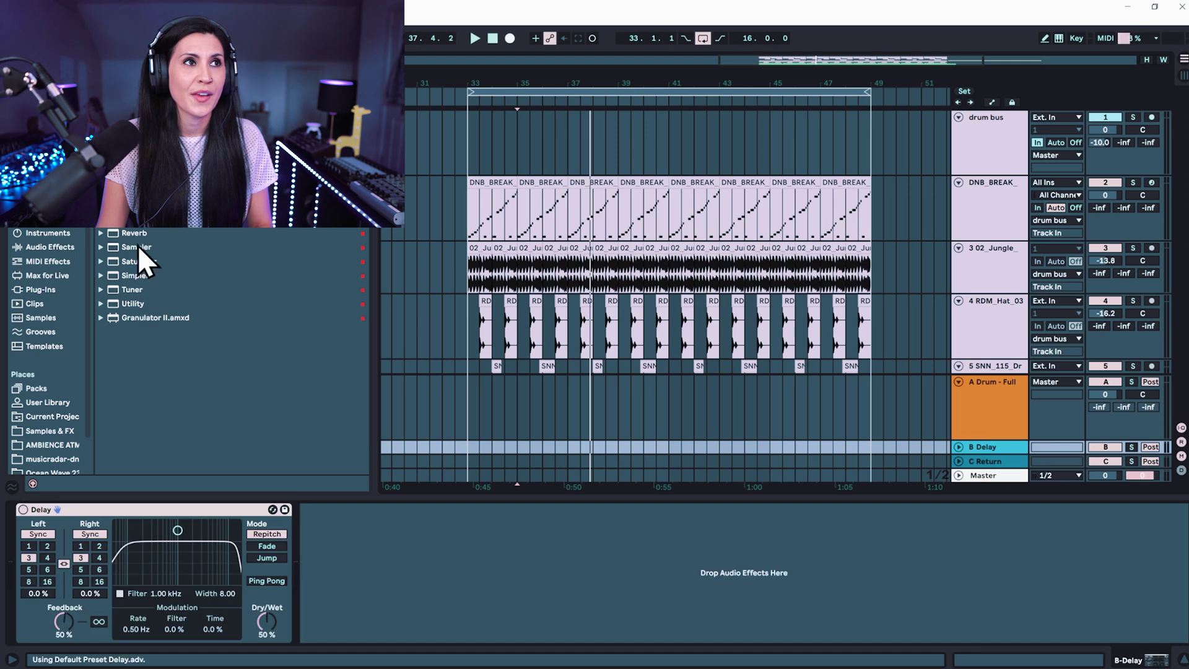
left_click_drag(129, 234, 1001, 463)
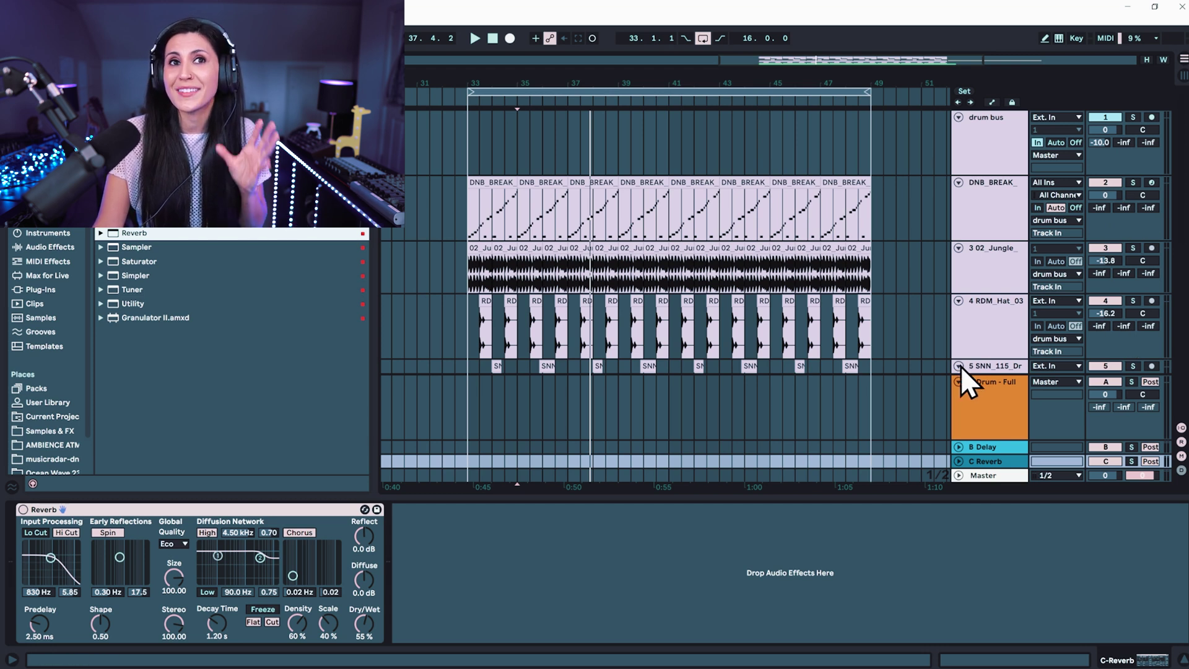
- Unfold and solo the SNN_115_Dr track and, during playback, set its delay send to -15.3 dB and reverb send to -11.2 dB
left_click_drag(960, 366, 966, 378)
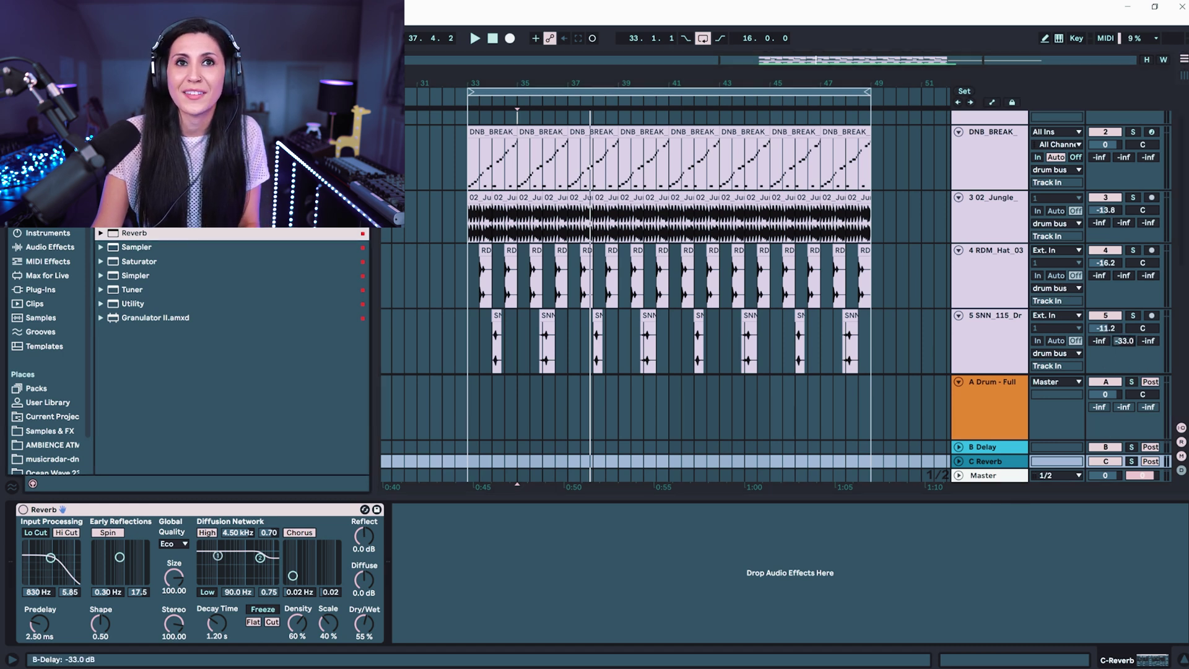
left_click(957, 356)
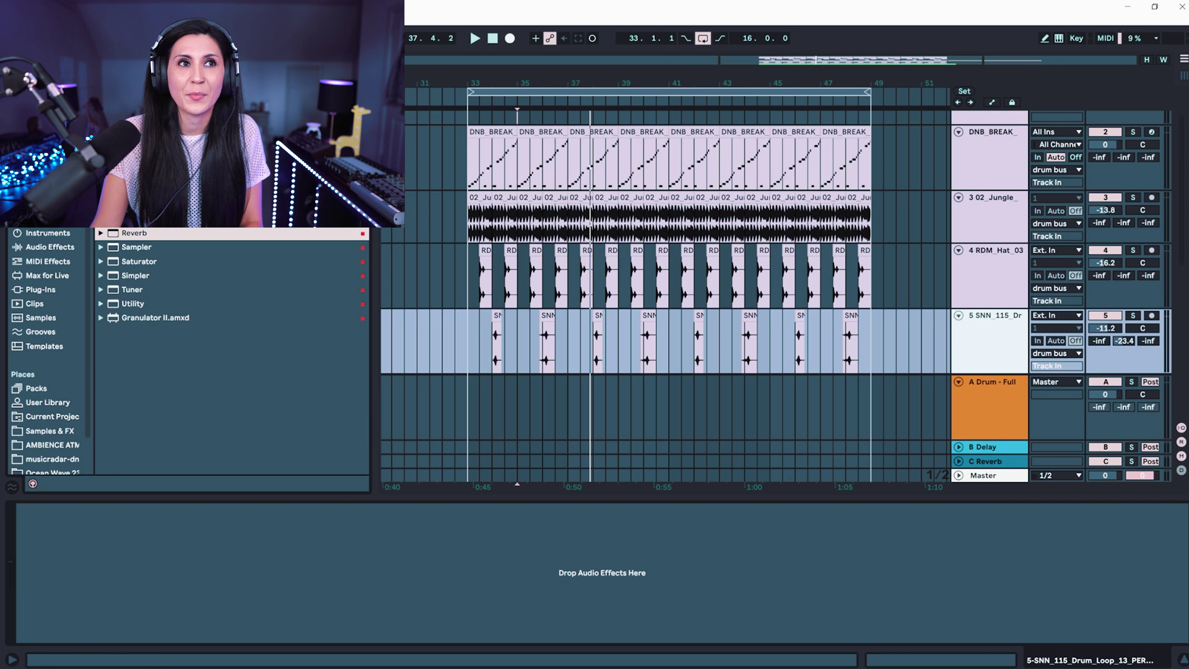
left_click_drag(1146, 335, 1146, 322)
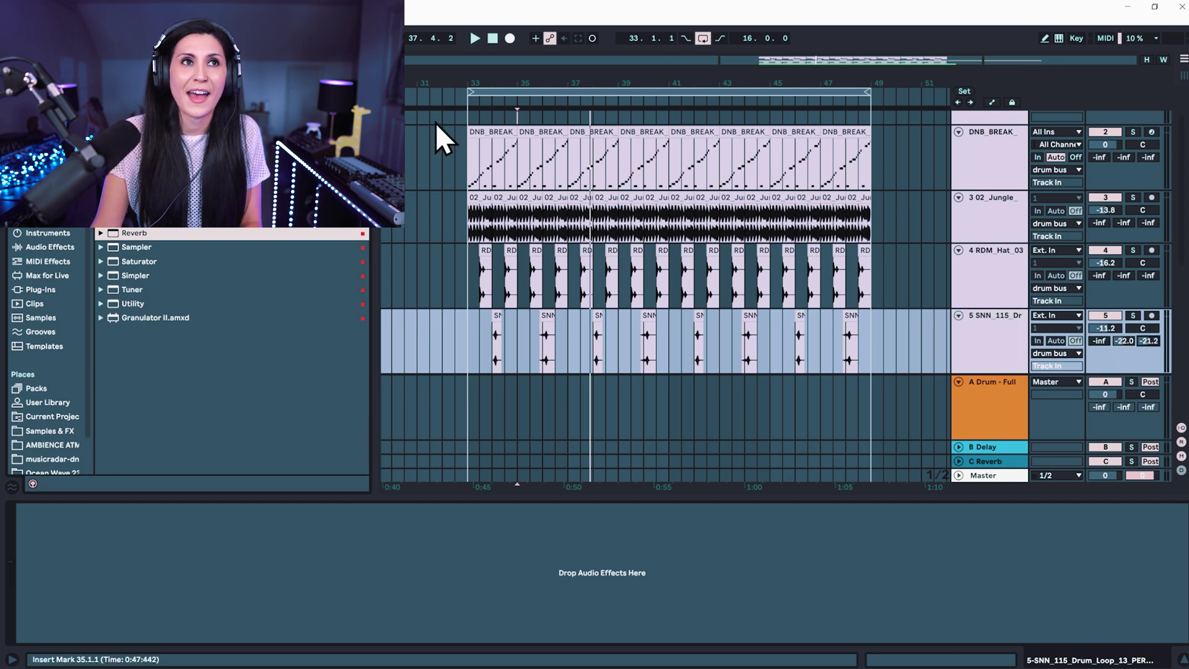
left_click(1133, 315)
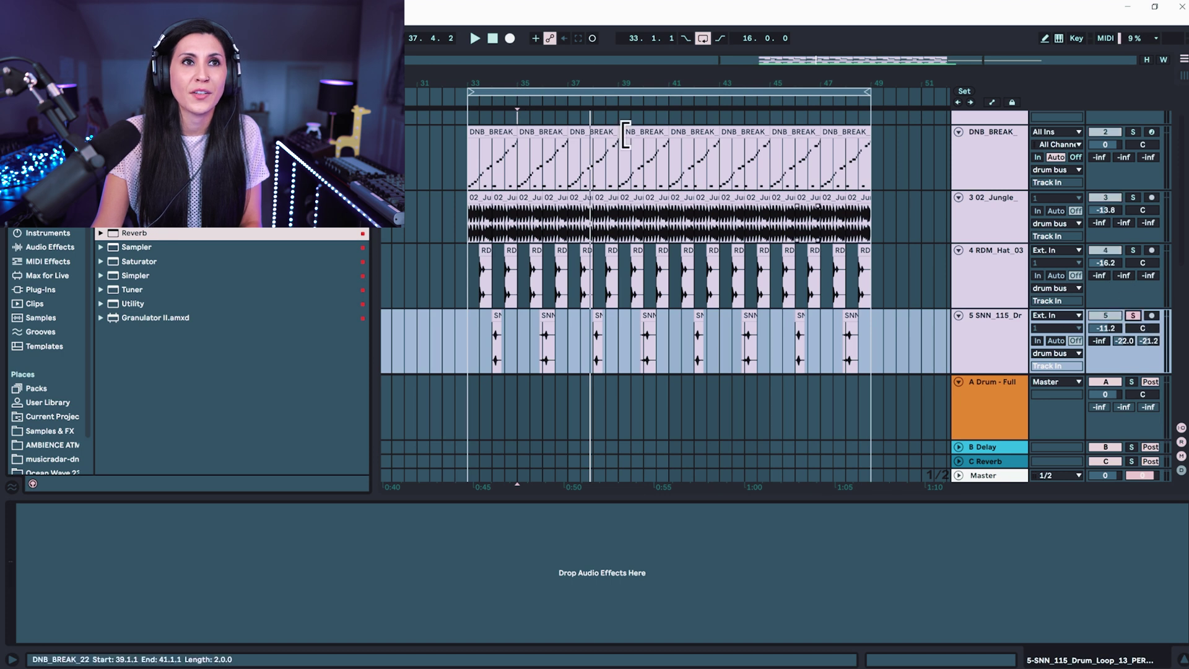
left_click(495, 114)
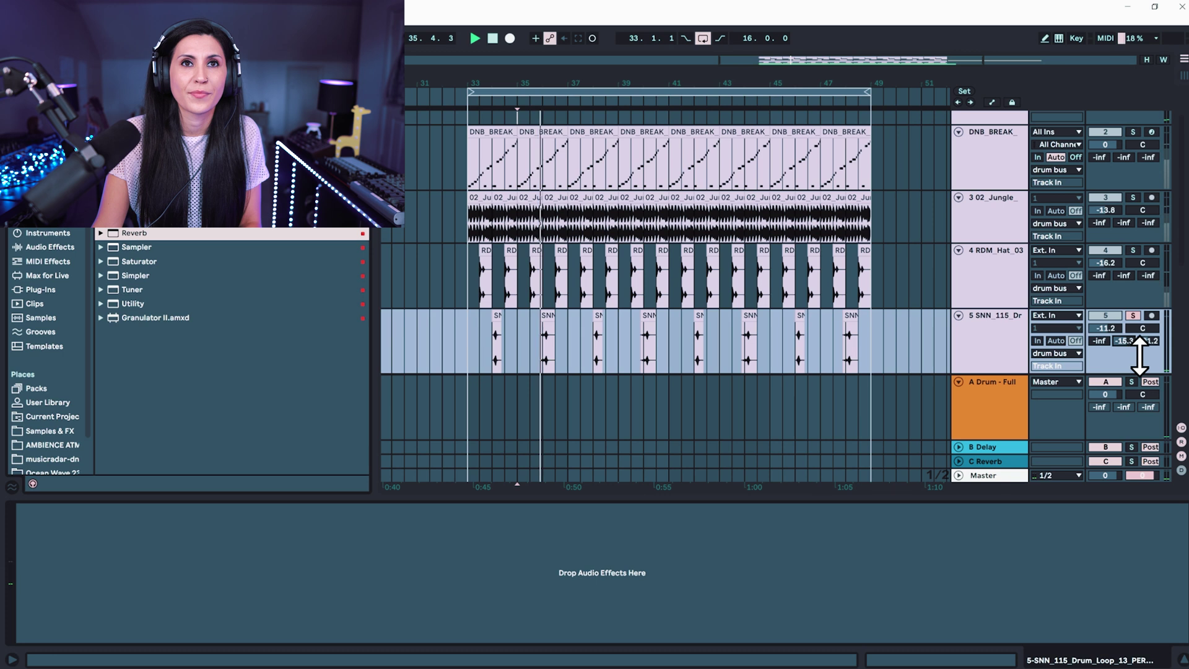
left_click_drag(1149, 341, 1149, 304)
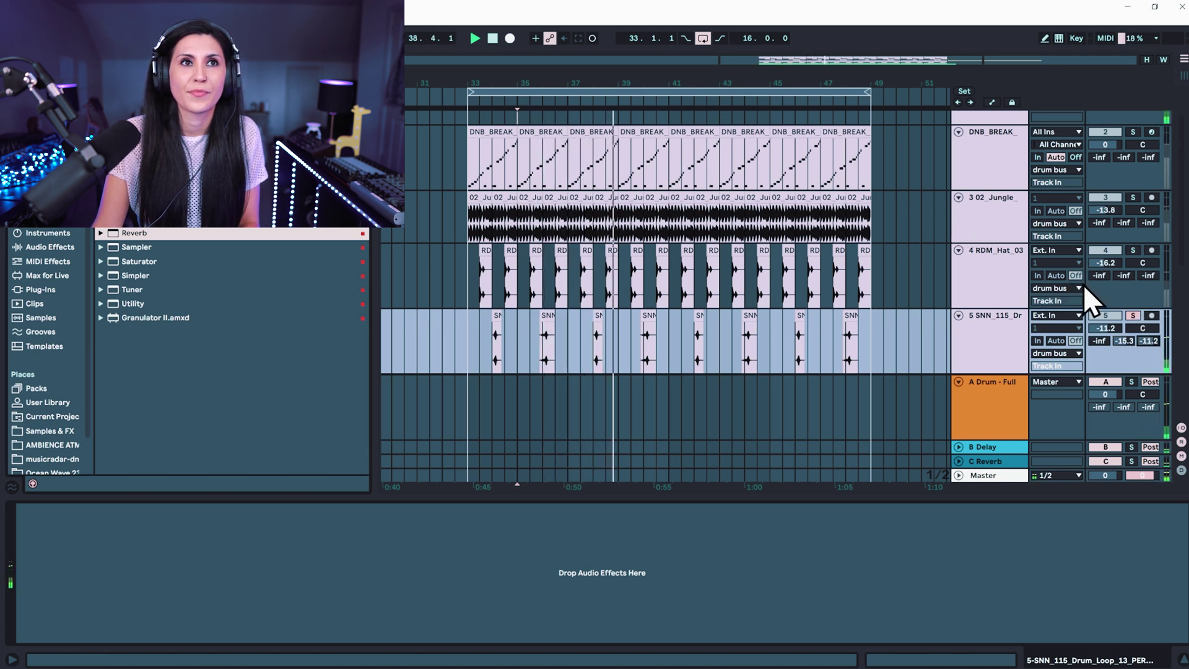
- Solo the RDM_Hat_03 track during playback and set its delay send to -17.8 dB and reverb send to -21.6 dB
left_click(1134, 249)
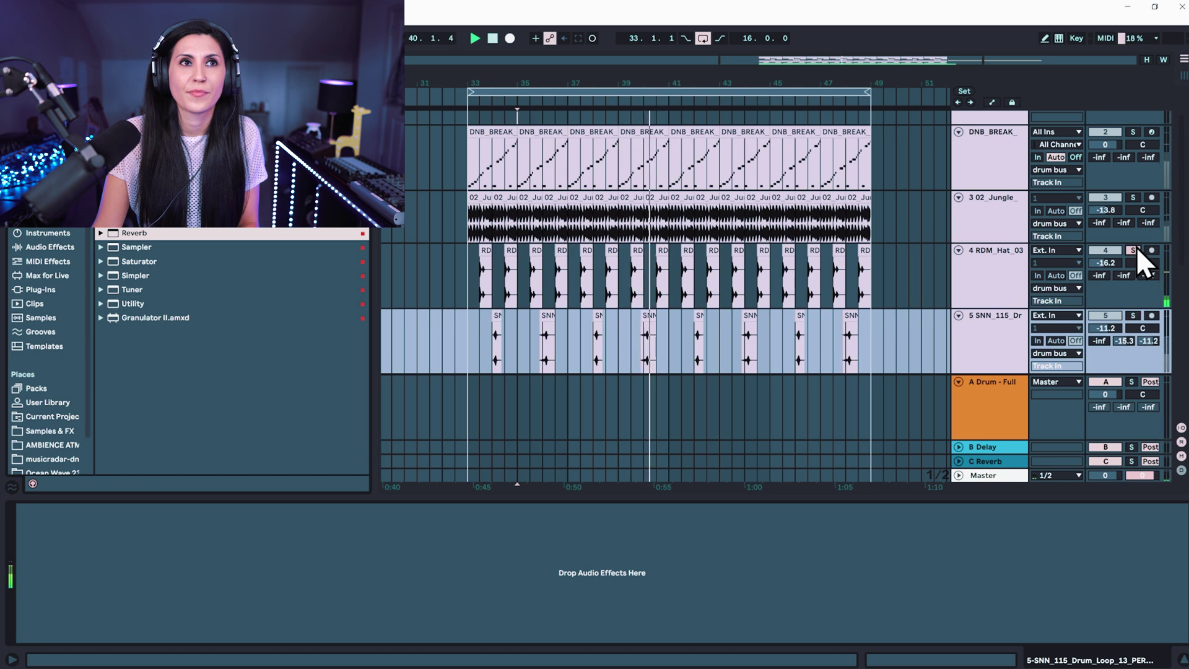
left_click_drag(1123, 276, 1148, 263)
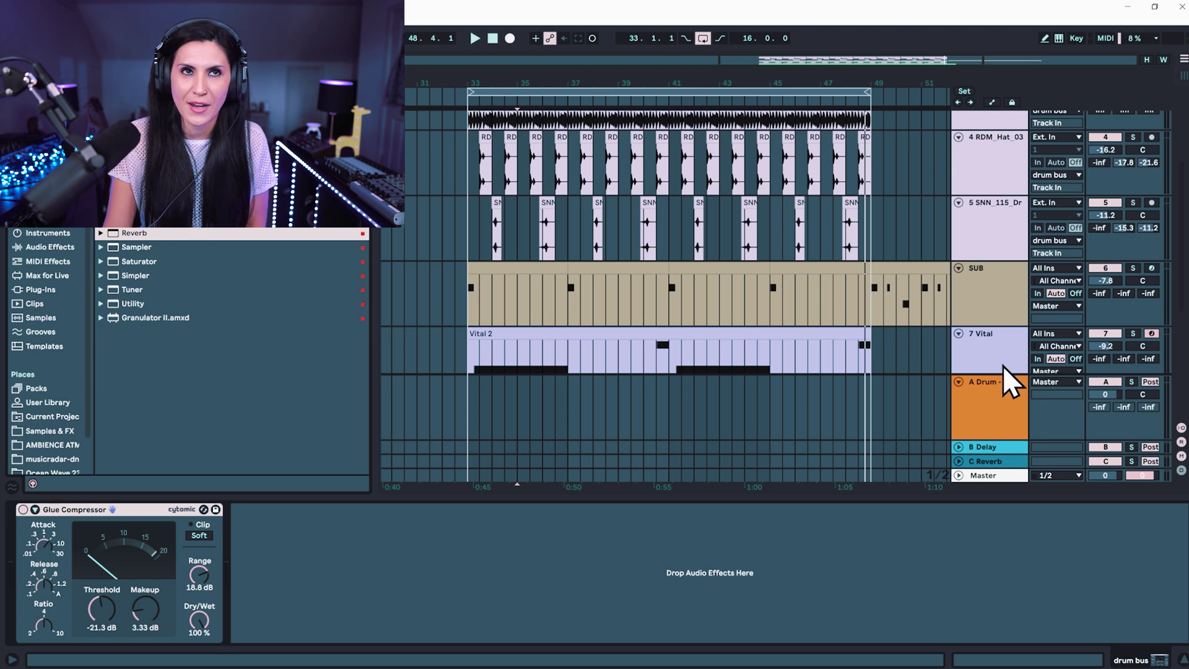
- Add a Delay followed by a Reverb after the Glue Compressor on the drum bus
scroll(991, 366, "up", 5)
left_click(1006, 151)
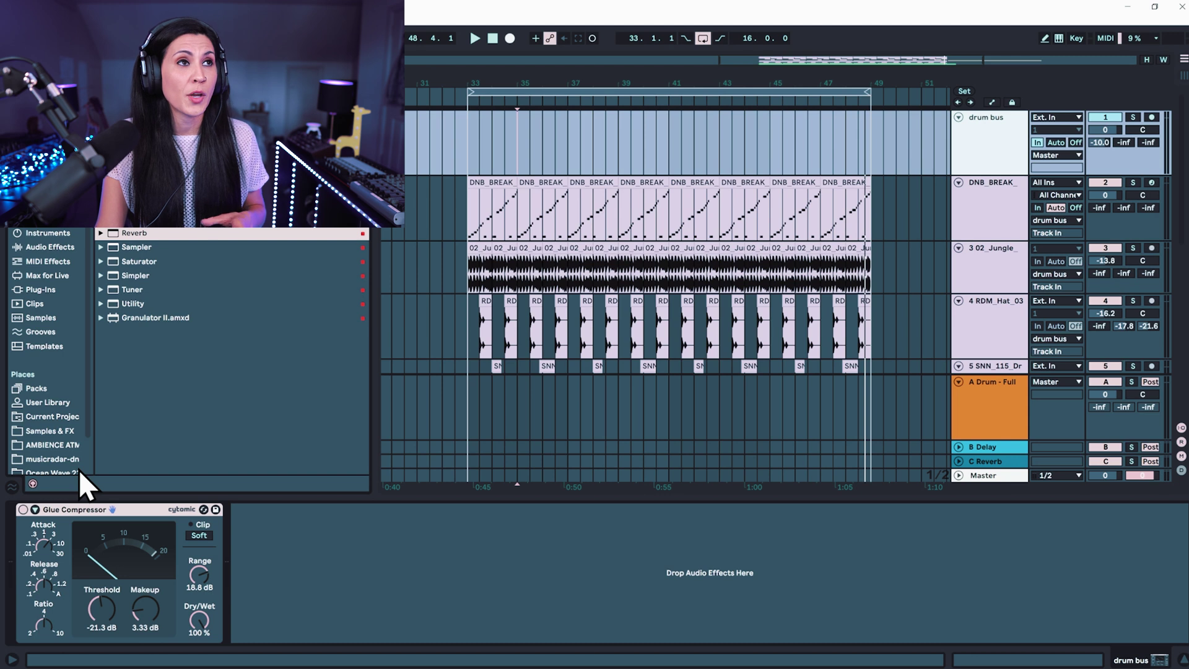
left_click_drag(137, 219, 479, 596)
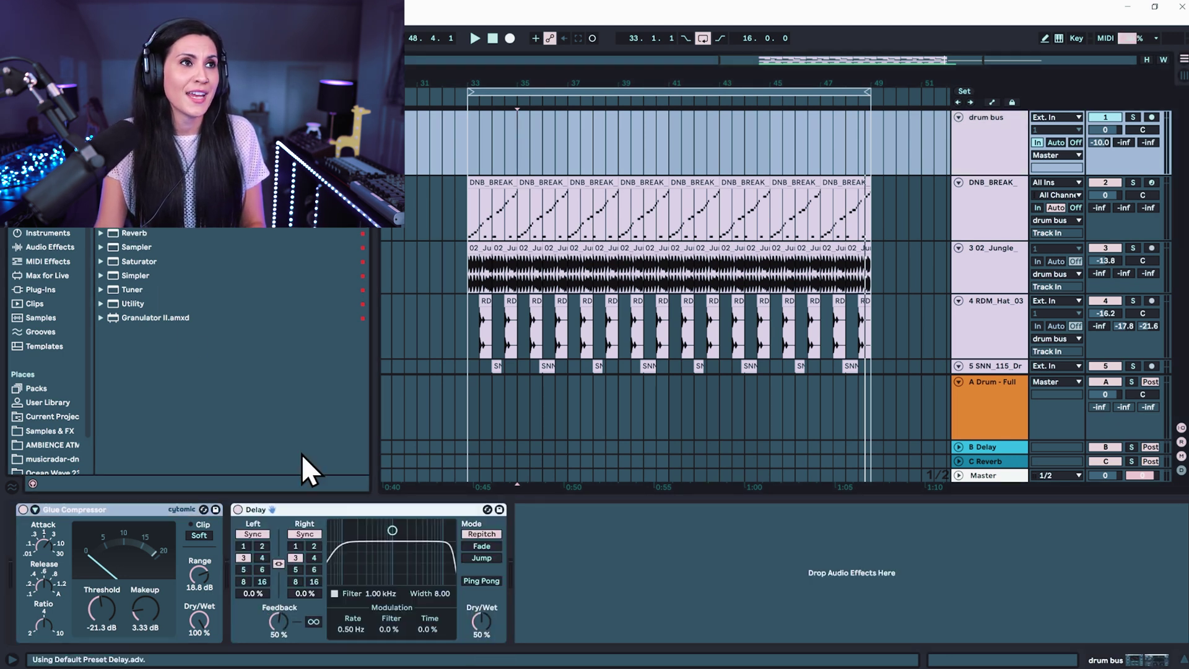
left_click_drag(132, 236, 656, 603)
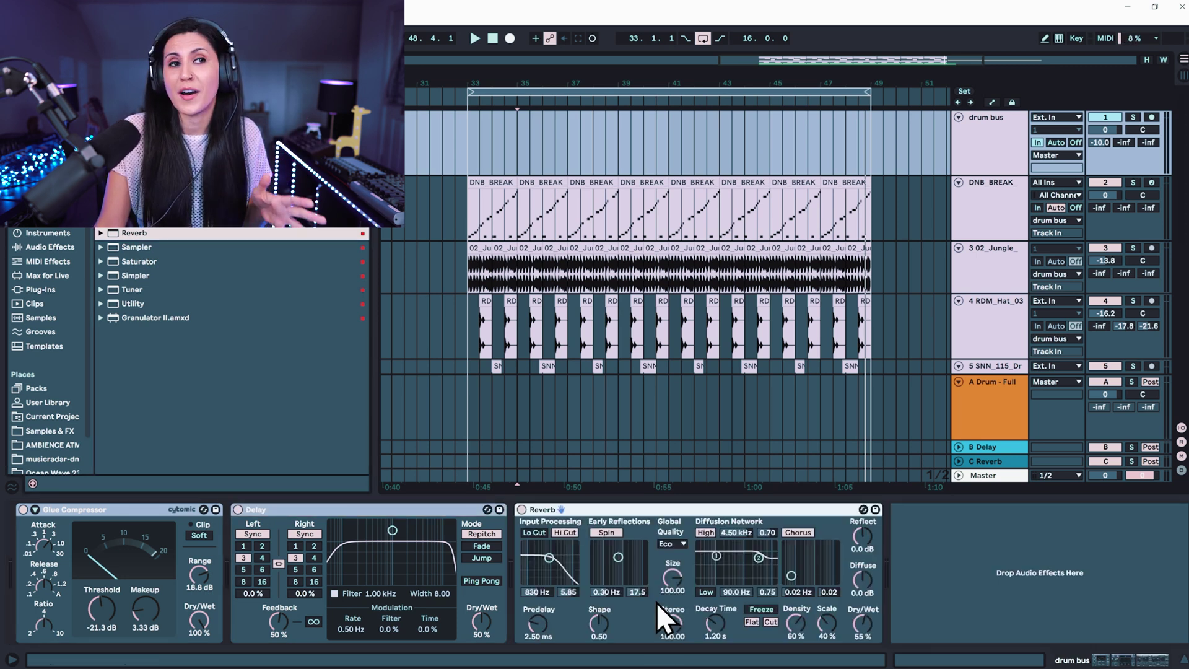
- Group the drum bus's Delay and Reverb into an Audio Effect Rack and show its chain list
left_click(386, 511)
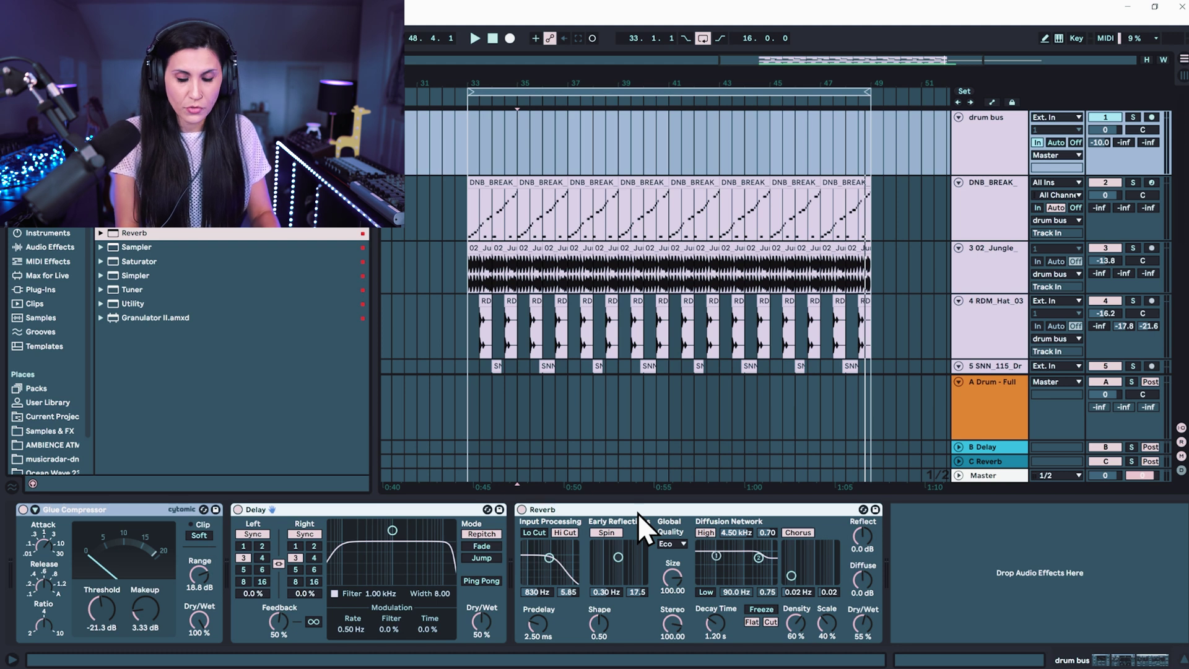
key("ctrl+g")
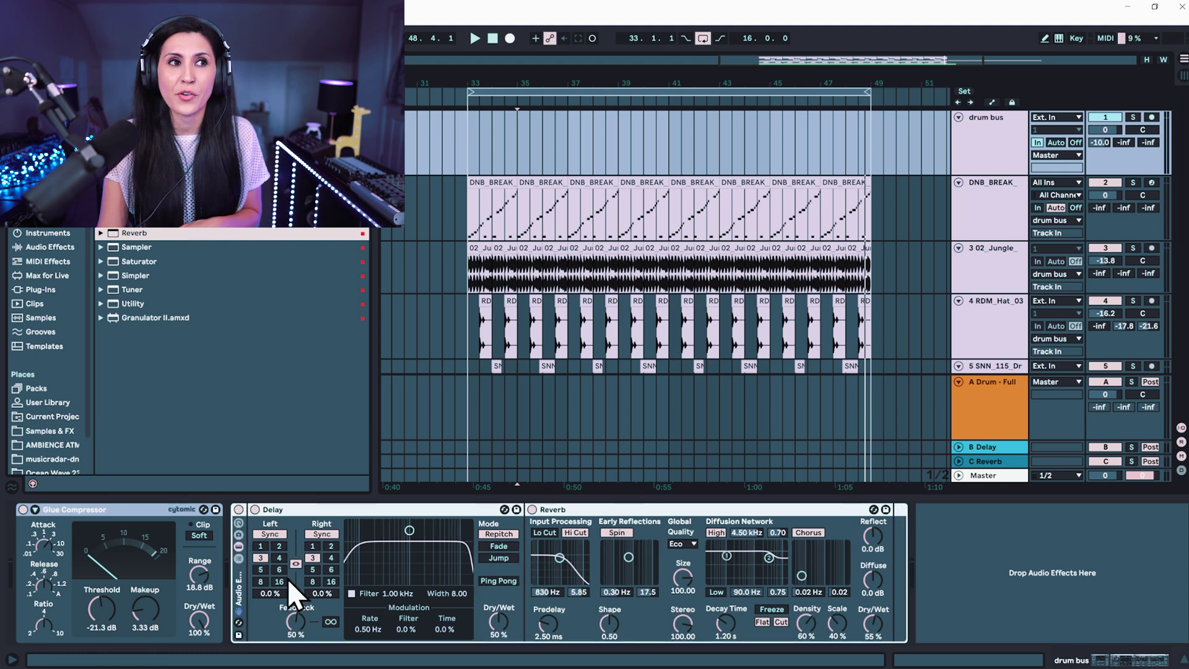
left_click(240, 548)
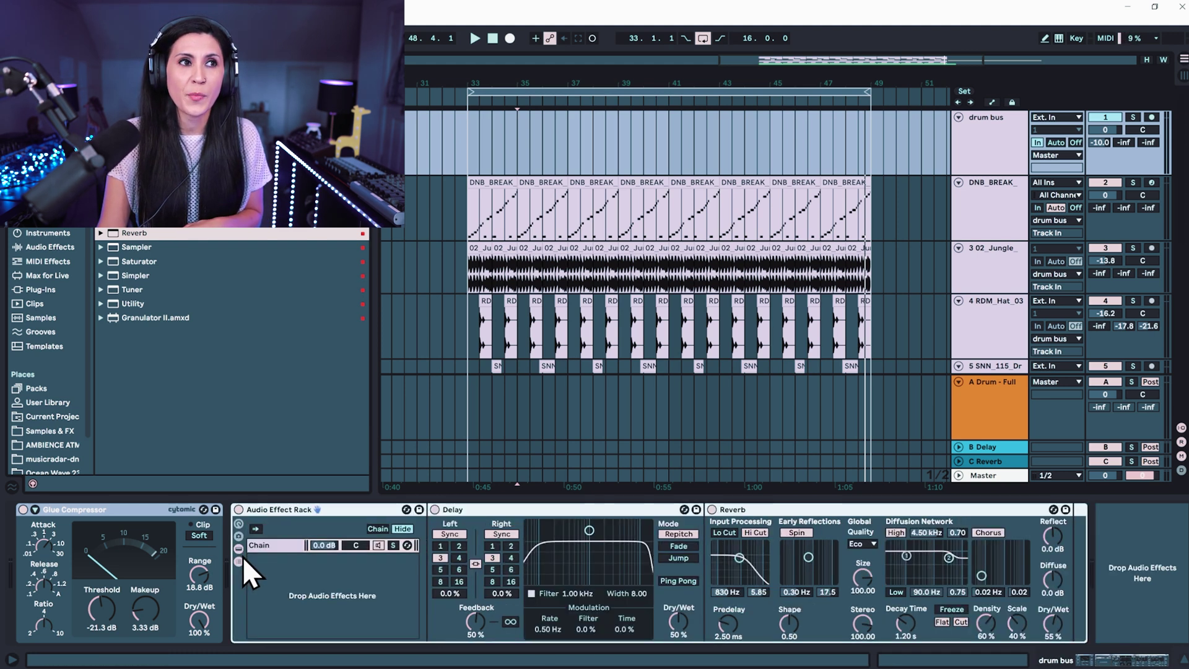
- Create a second, empty chain in the rack and move it above the Delay and Reverb chain
left_click(284, 560)
key("ctrl+t")
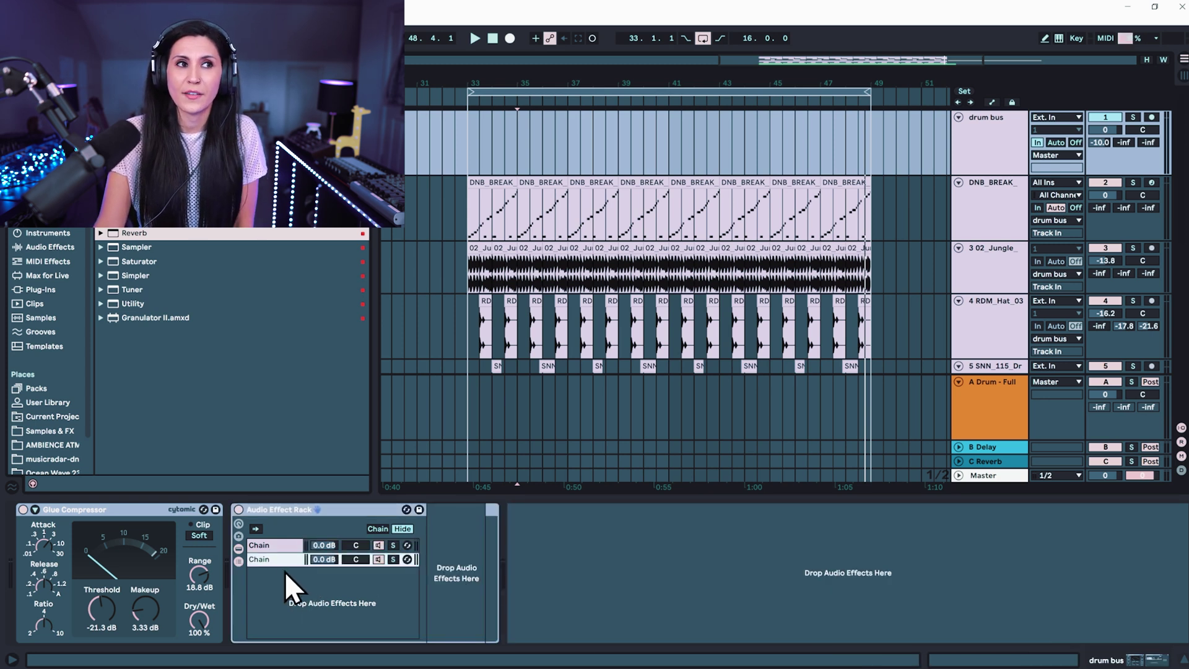
left_click(271, 545)
left_click_drag(282, 559, 282, 542)
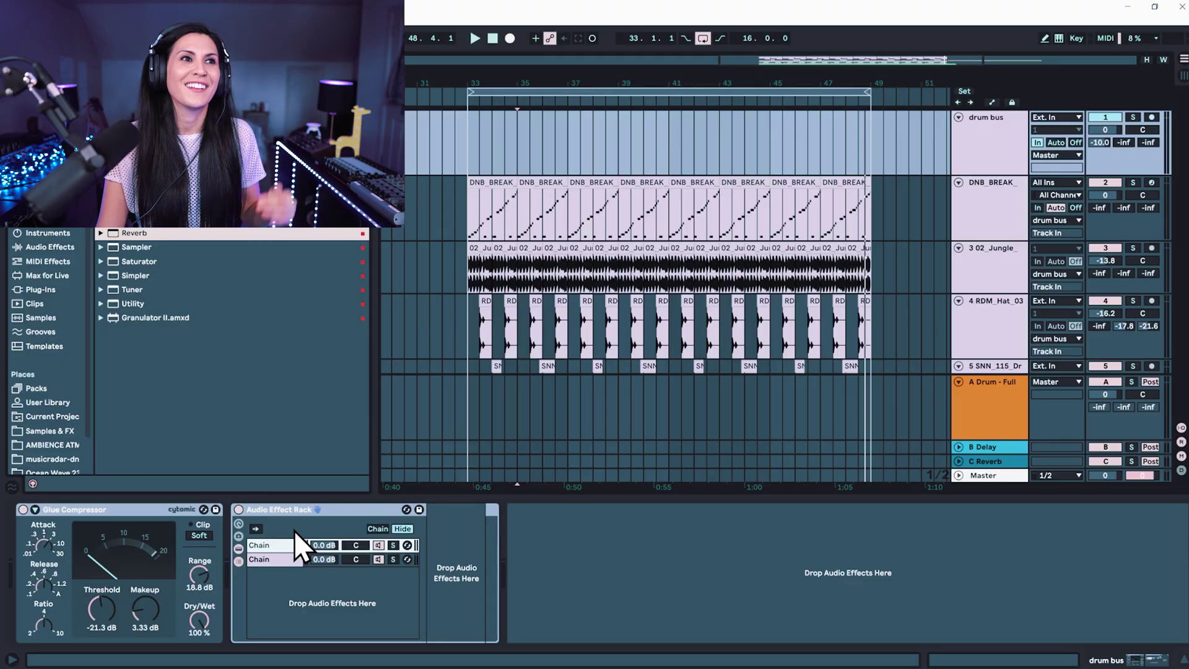
- Name the empty chain DRY and the Delay and Reverb chain RETURN
left_click(275, 558)
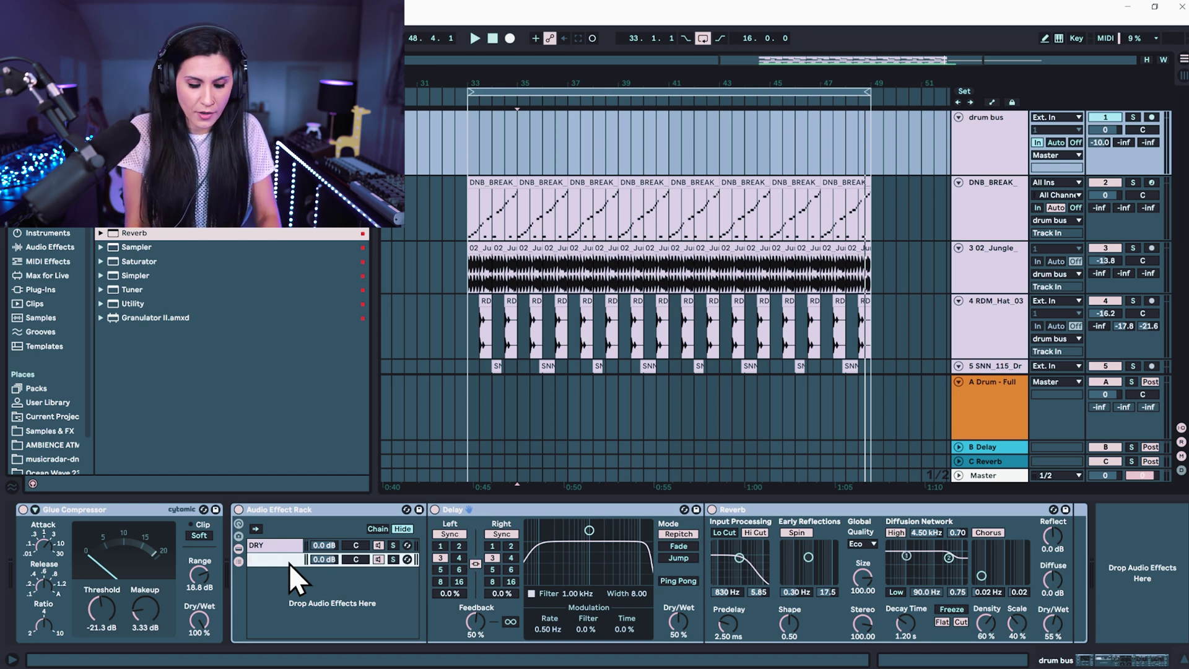
type("TURN")
key("Return")
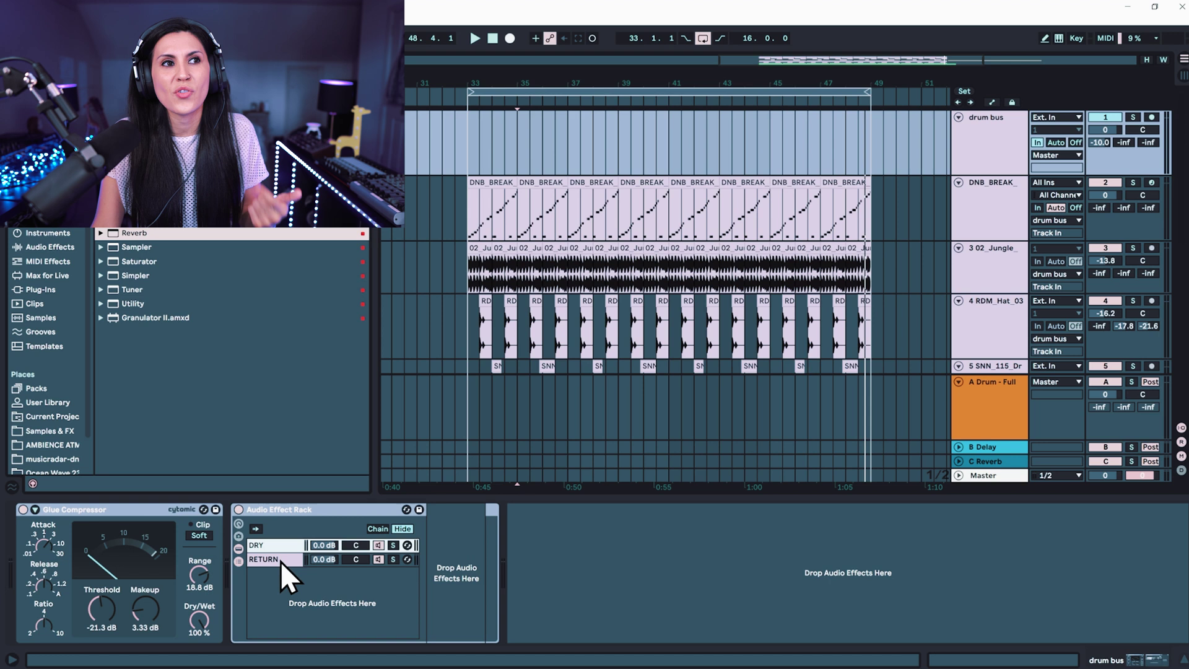
- Set the rack's Delay and Reverb dry/wet to 100 %, delay feedback to 0.0 % and the RETURN chain's volume to -11.2 dB during playback
left_click(291, 560)
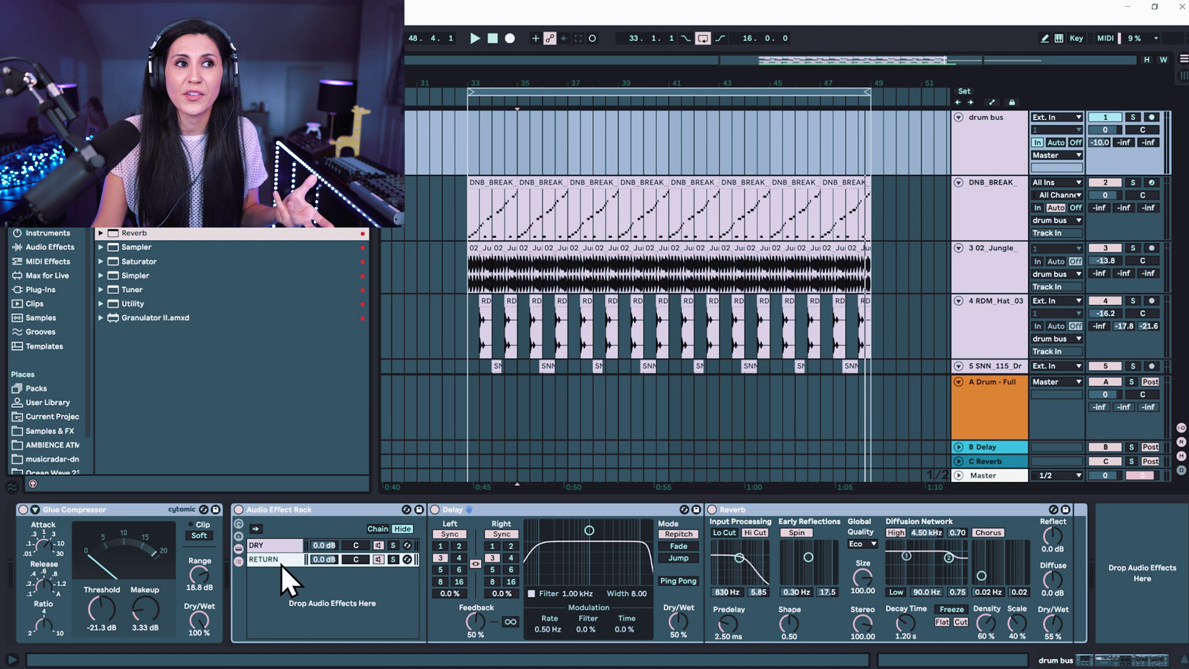
left_click_drag(328, 560, 328, 619)
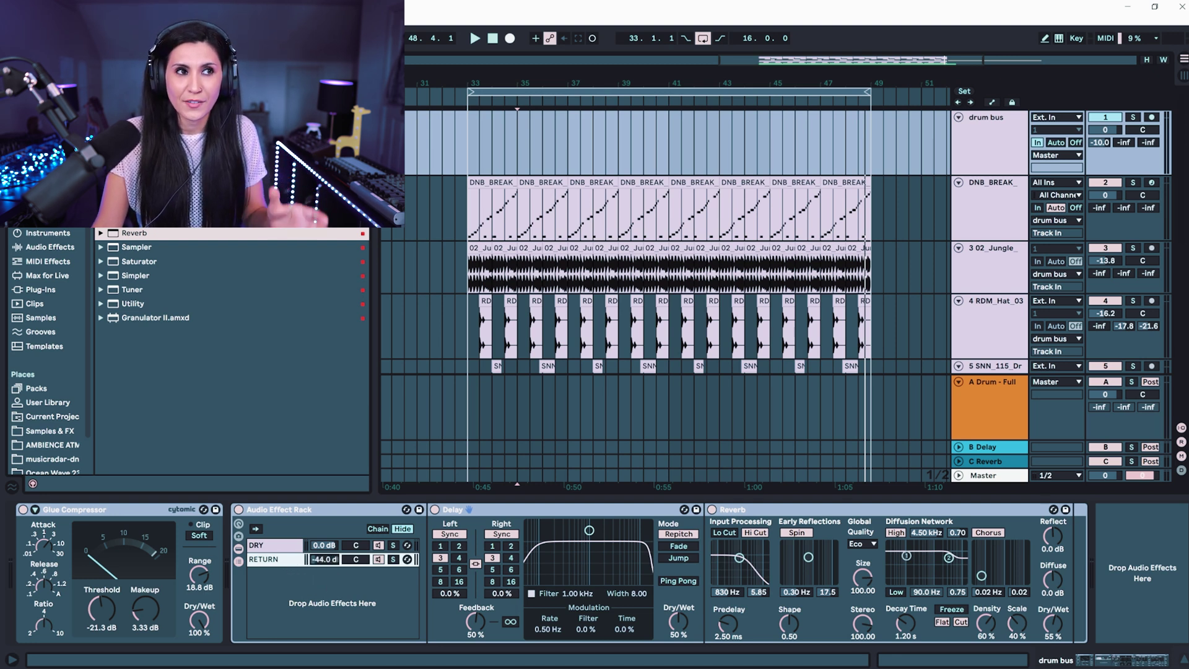
left_click(450, 91)
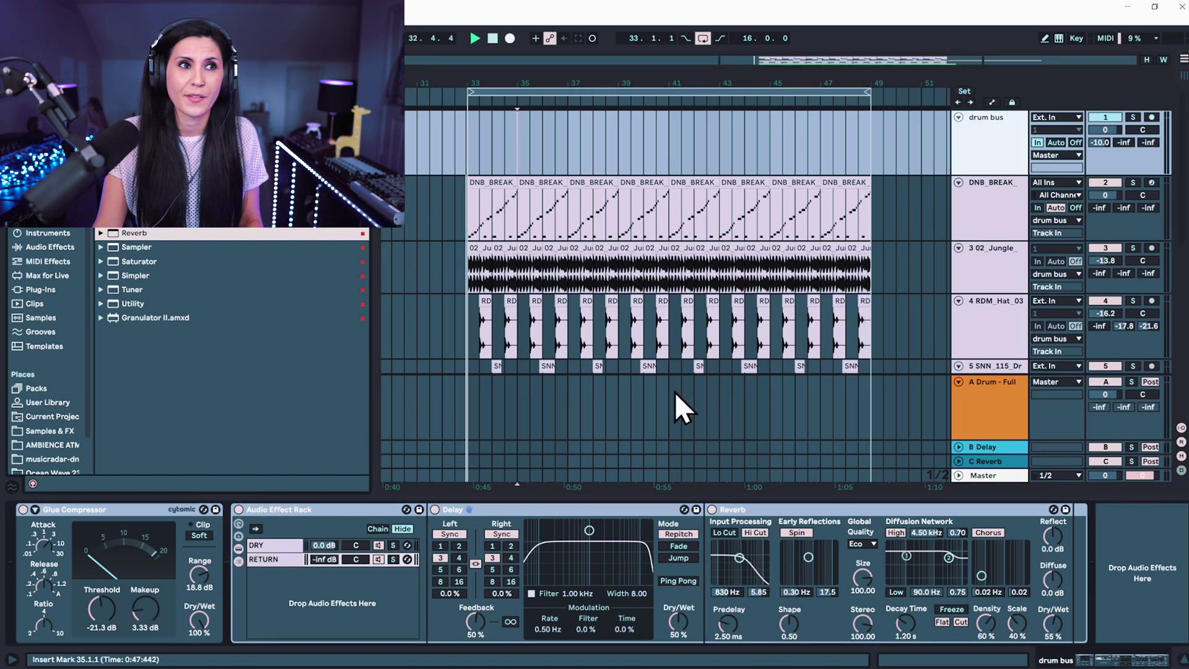
left_click_drag(333, 559, 333, 511)
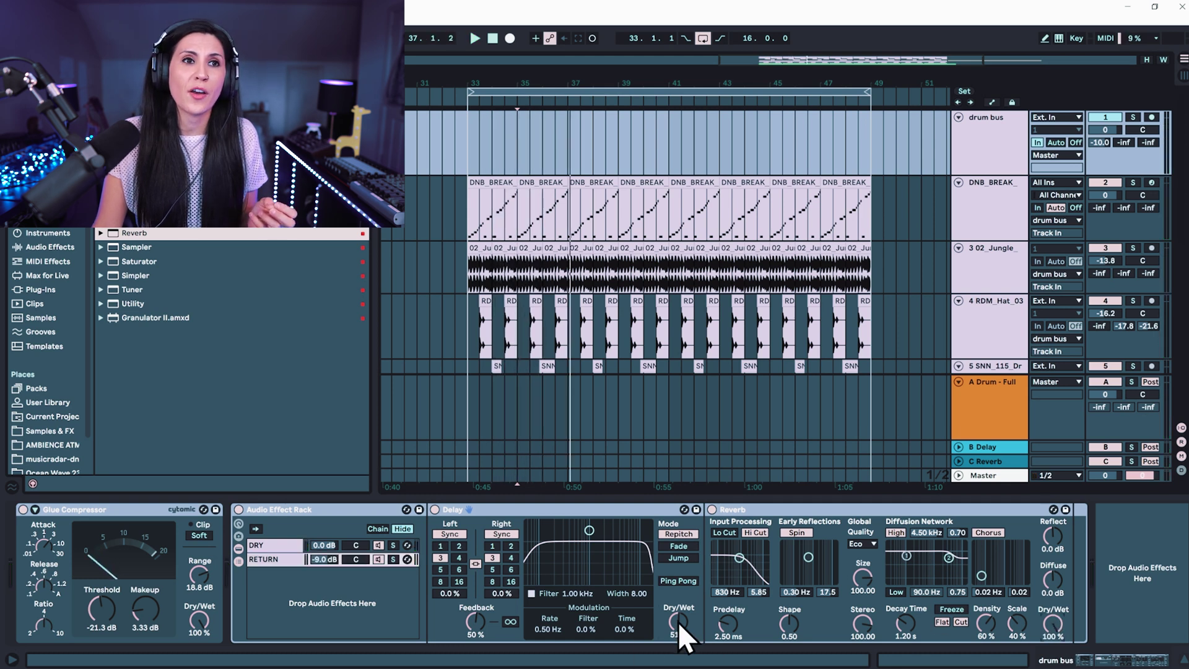
left_click_drag(324, 558, 323, 561)
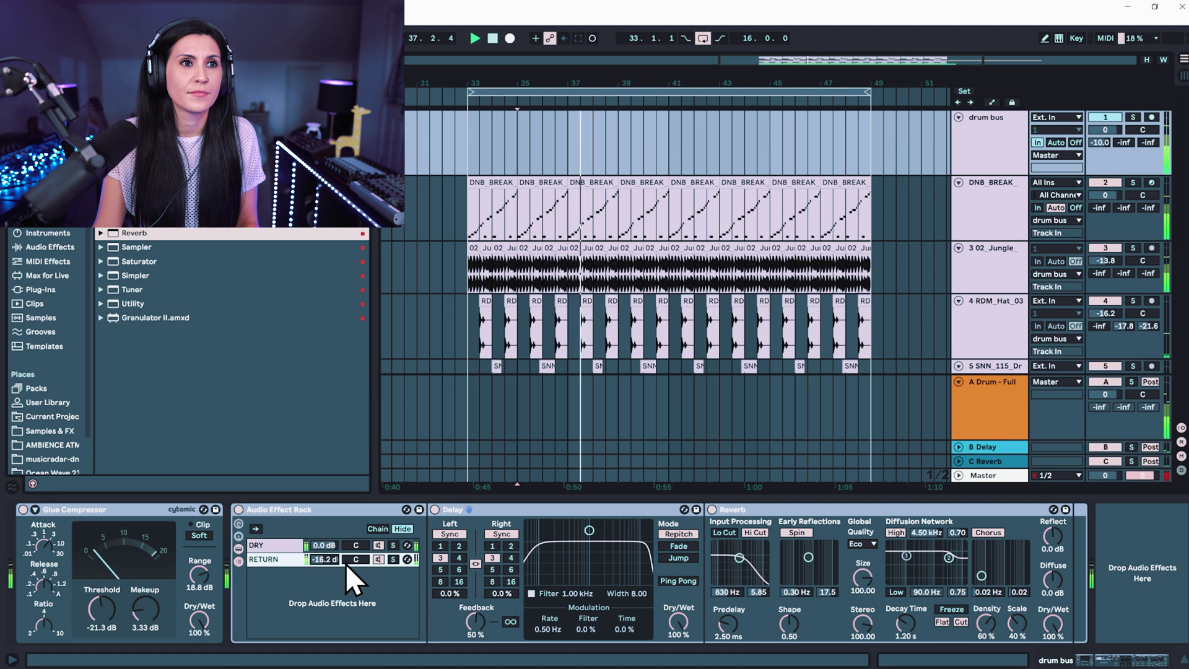
left_click_drag(486, 624, 486, 644)
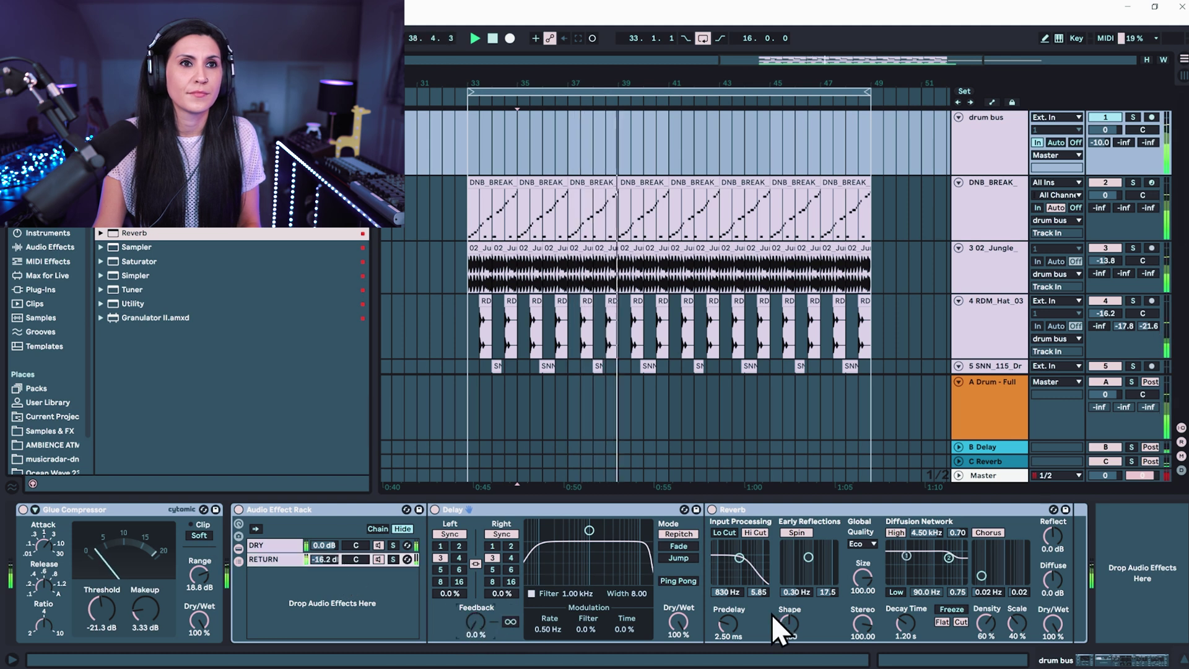
left_click_drag(327, 563, 328, 560)
- Solo the RETURN chain and set its reverb to Lo Cut on, input filter 18.0 kHz / 8.29, diffuse -5.8 dB, stereo 39.05, predelay 0.50 ms
left_click(391, 559)
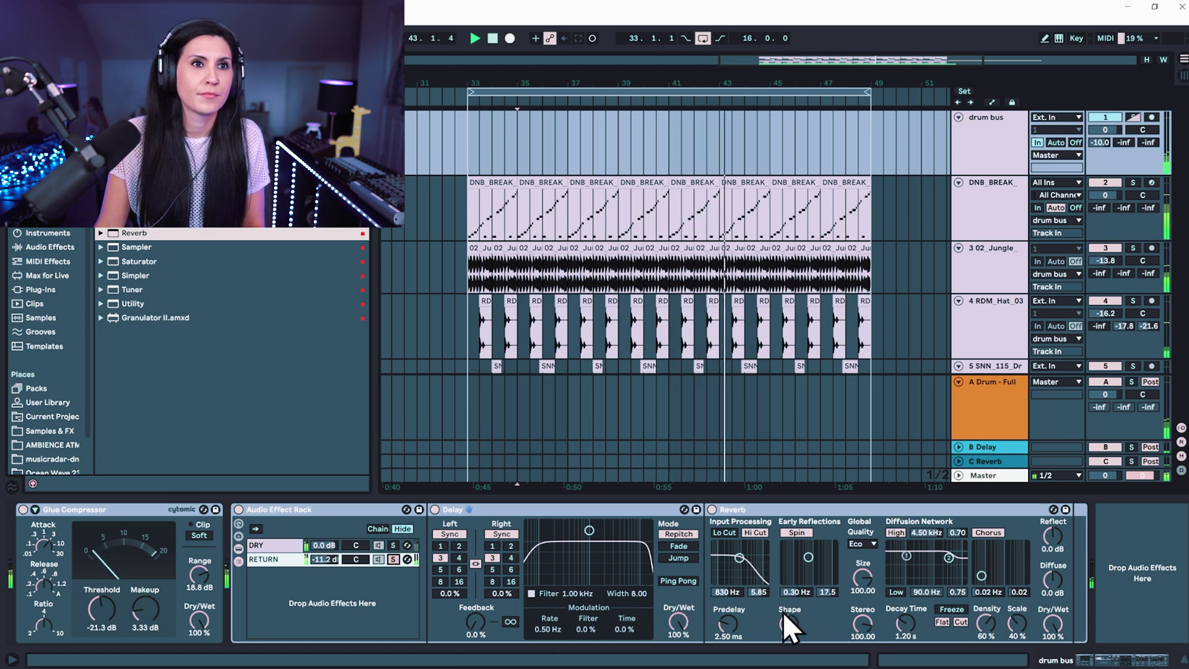
left_click_drag(748, 558, 765, 548)
left_click(732, 534)
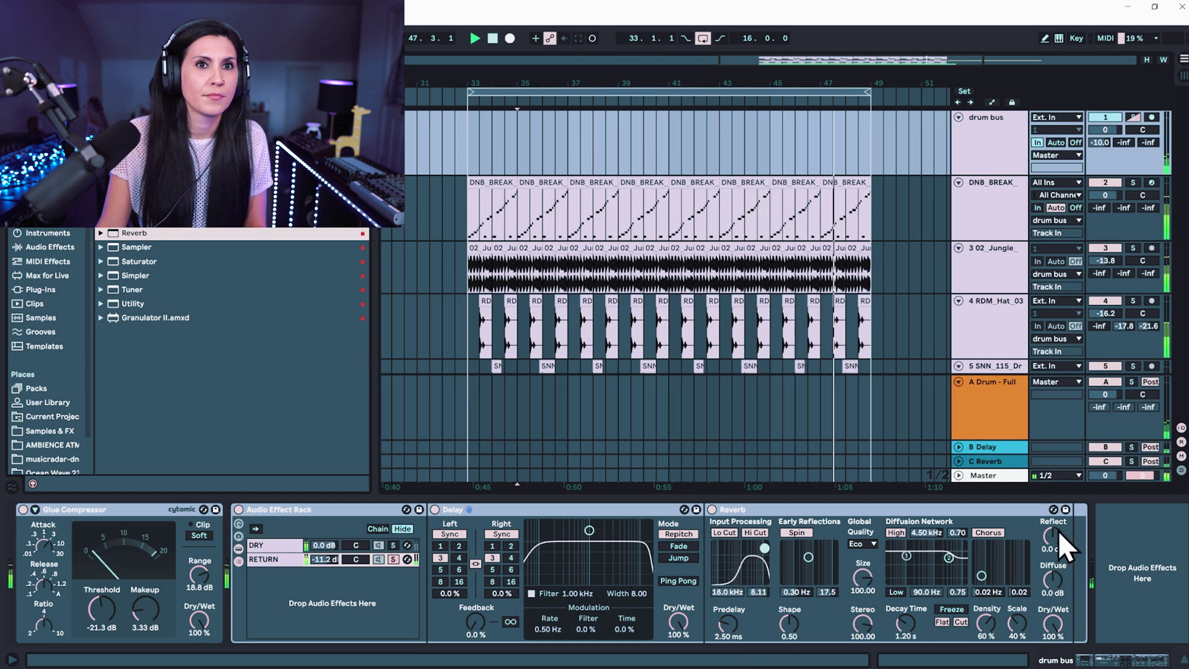
left_click_drag(1057, 574, 1056, 592)
left_click_drag(867, 621, 867, 650)
left_click_drag(725, 621, 724, 638)
left_click_drag(763, 548, 763, 545)
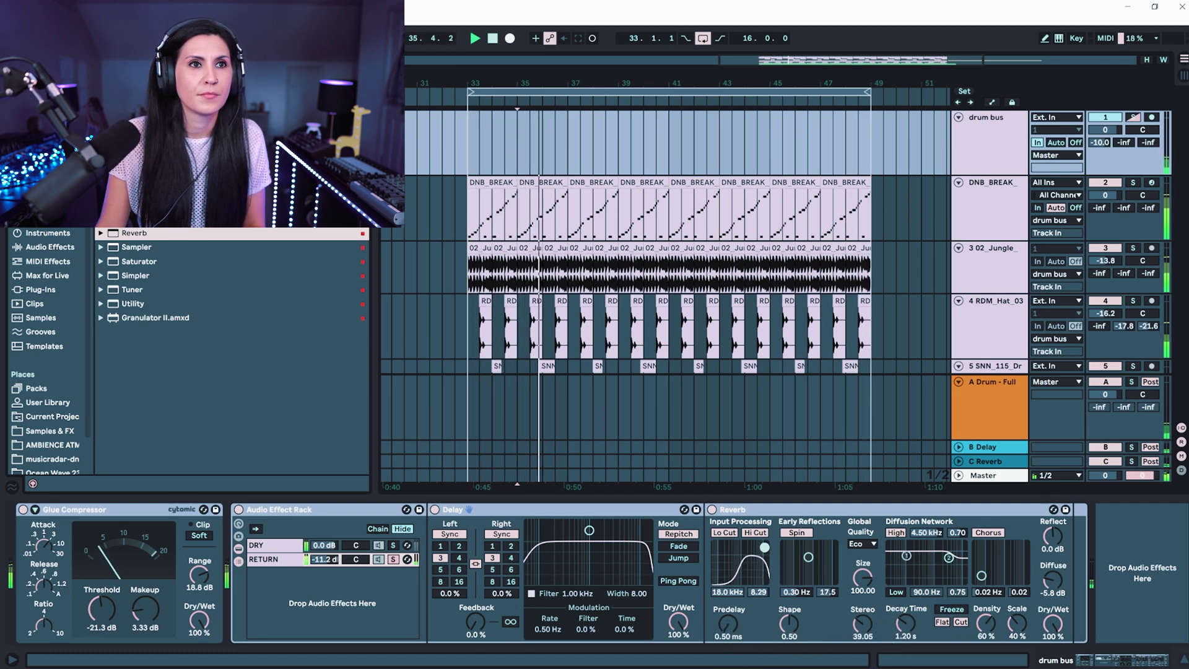
- Set the delay's filter to about 8.35 kHz with width 4.30 and unsolo the RETURN chain
left_click_drag(599, 524, 642, 549)
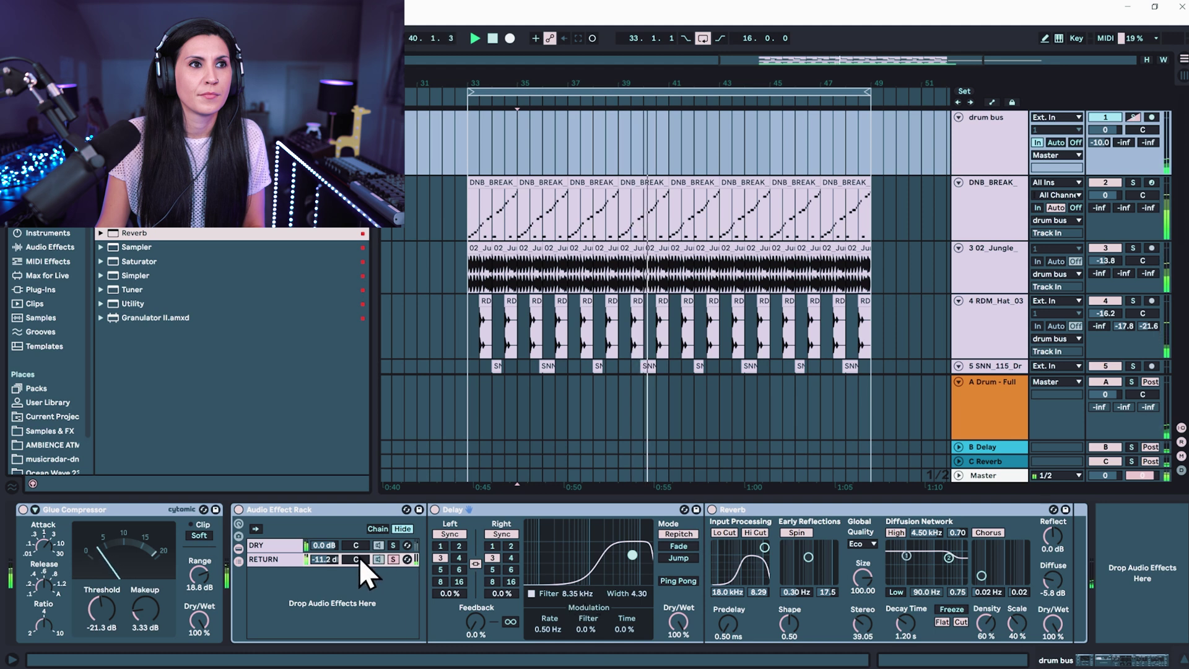
left_click(396, 560)
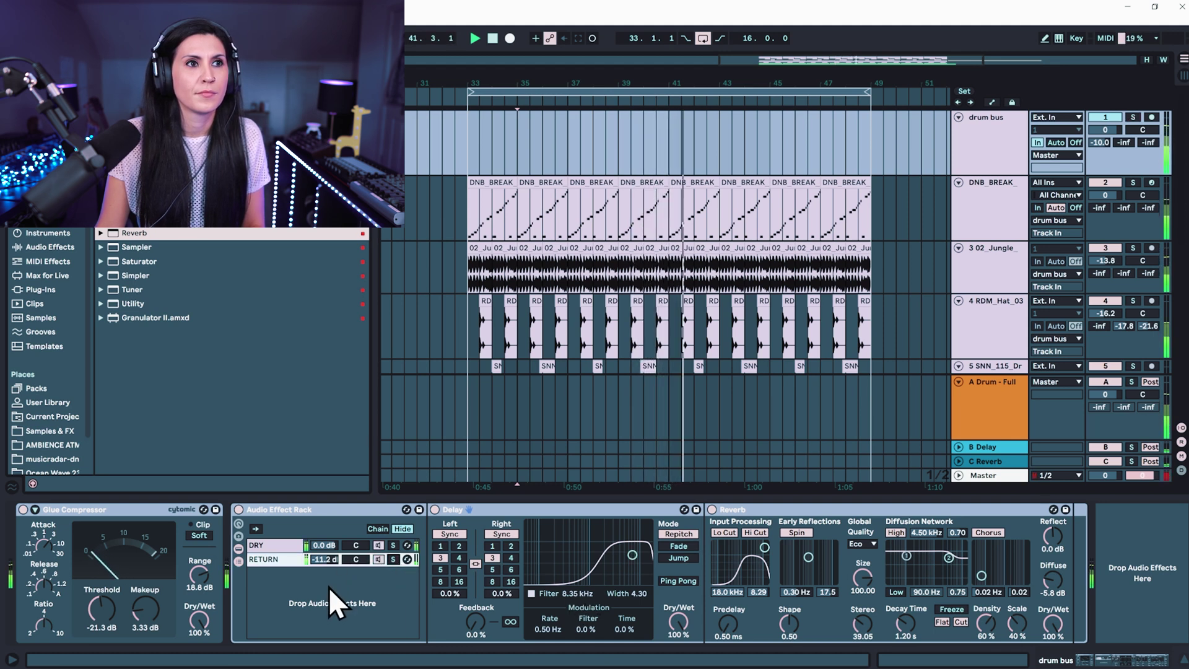